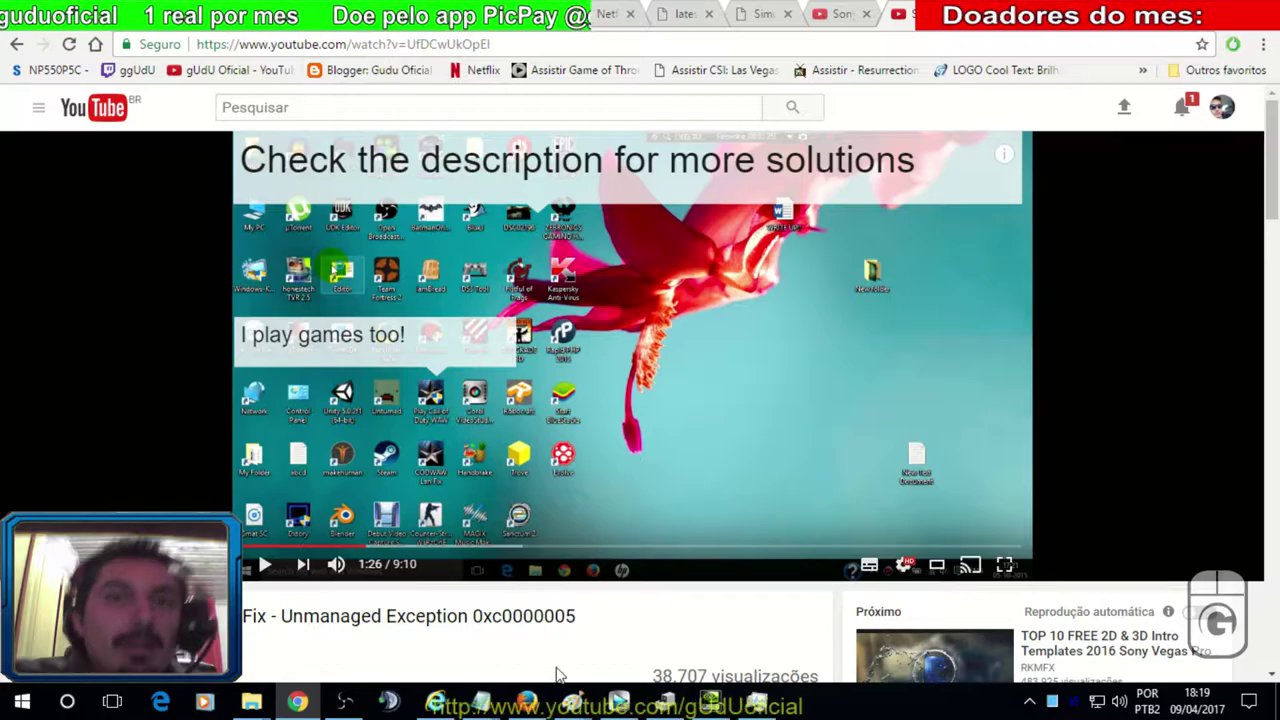
# Switch to Vegas Pro to check the rendering progress of futeba 08042017.mp4, and return to the YouTube video in Chrome.
pyautogui.click(618, 703)
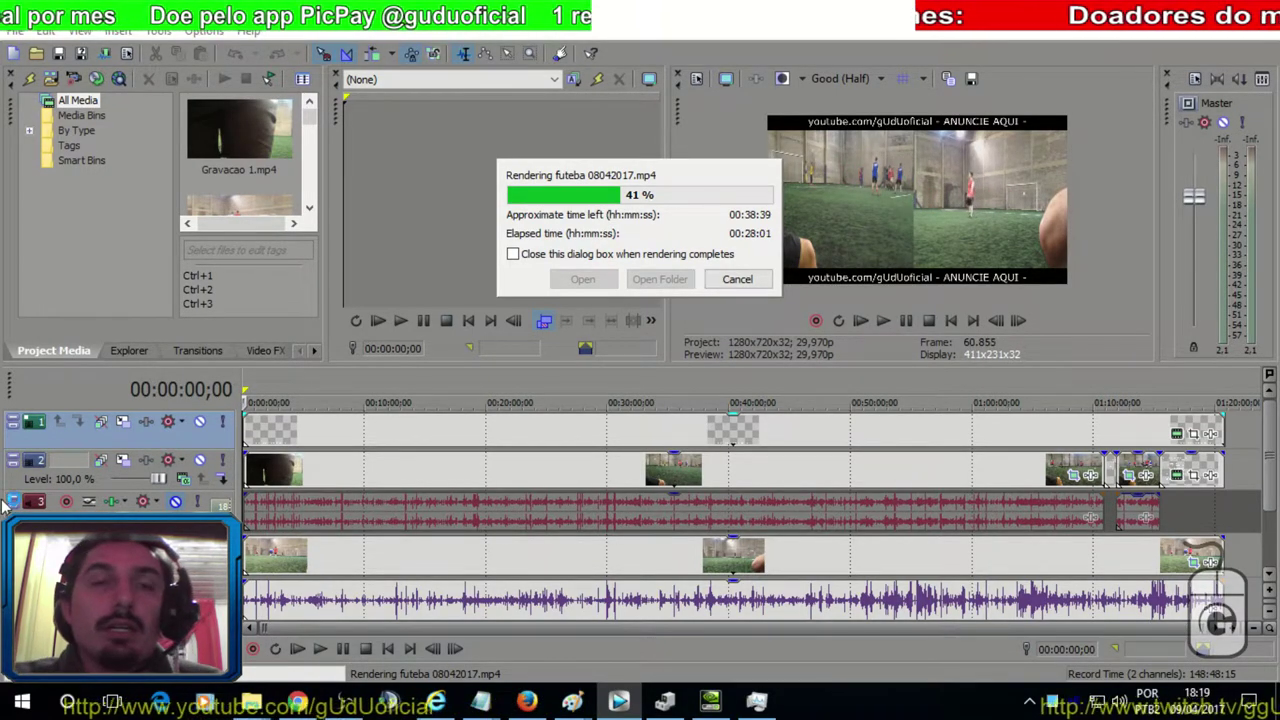
pyautogui.moveTo(297, 703)
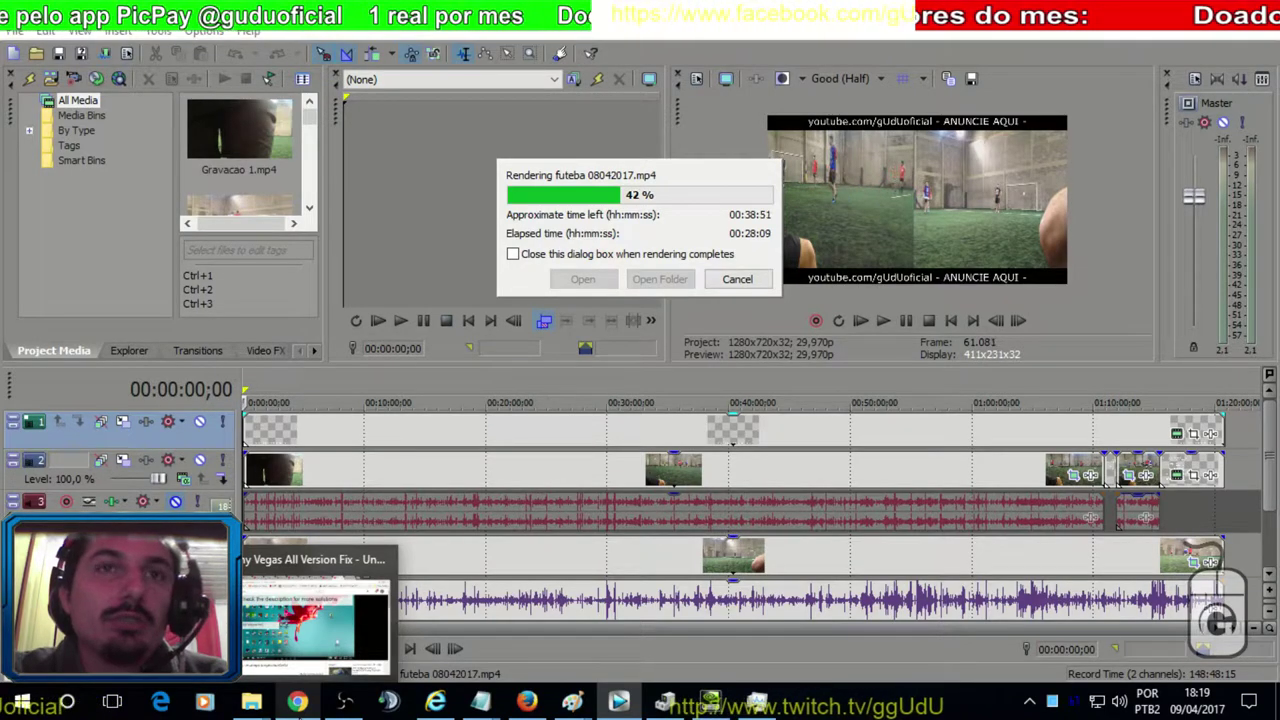
pyautogui.click(298, 703)
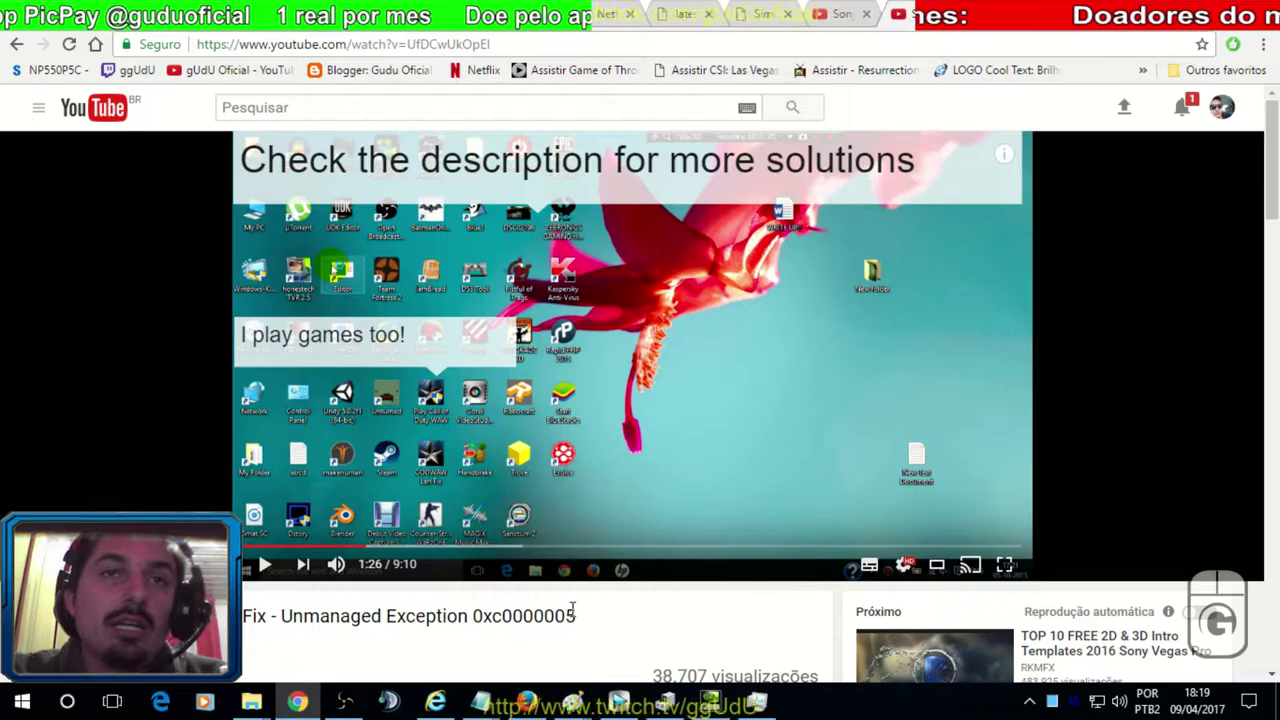
# View the other open Vegas fix video, return to the first one and highlight "Unmanaged Exception 0xc0000005" in its title.
pyautogui.click(814, 12)
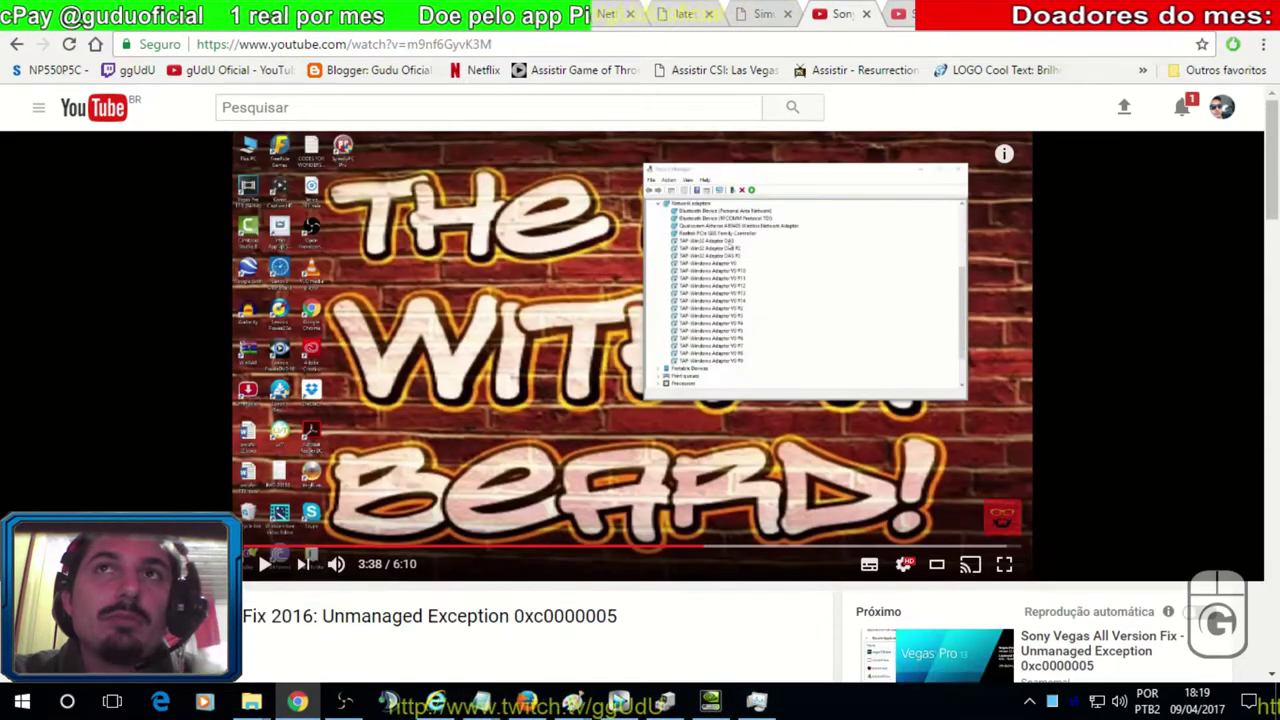
pyautogui.click(905, 14)
pyautogui.moveTo(593, 623); pyautogui.dragTo(347, 600)
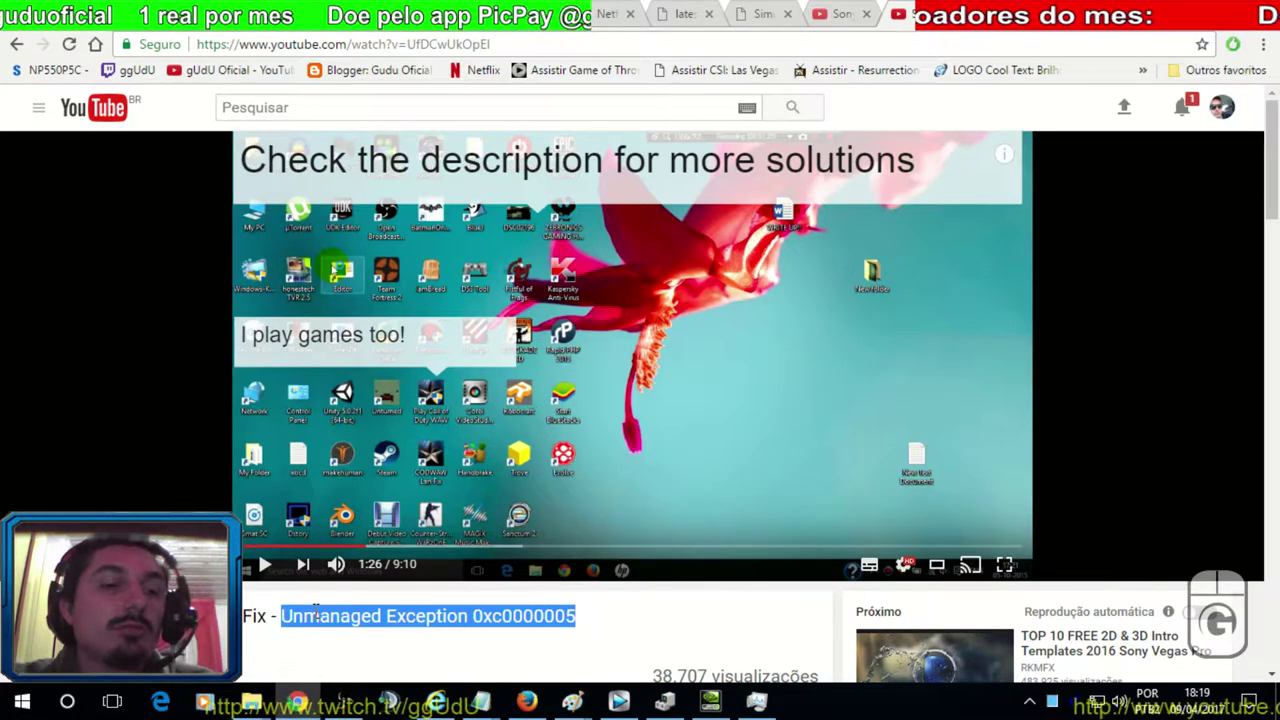
# Find Vegas Pro 12.0 among the recently added programs and open the file location of its shortcut.
pyautogui.press('super+r')
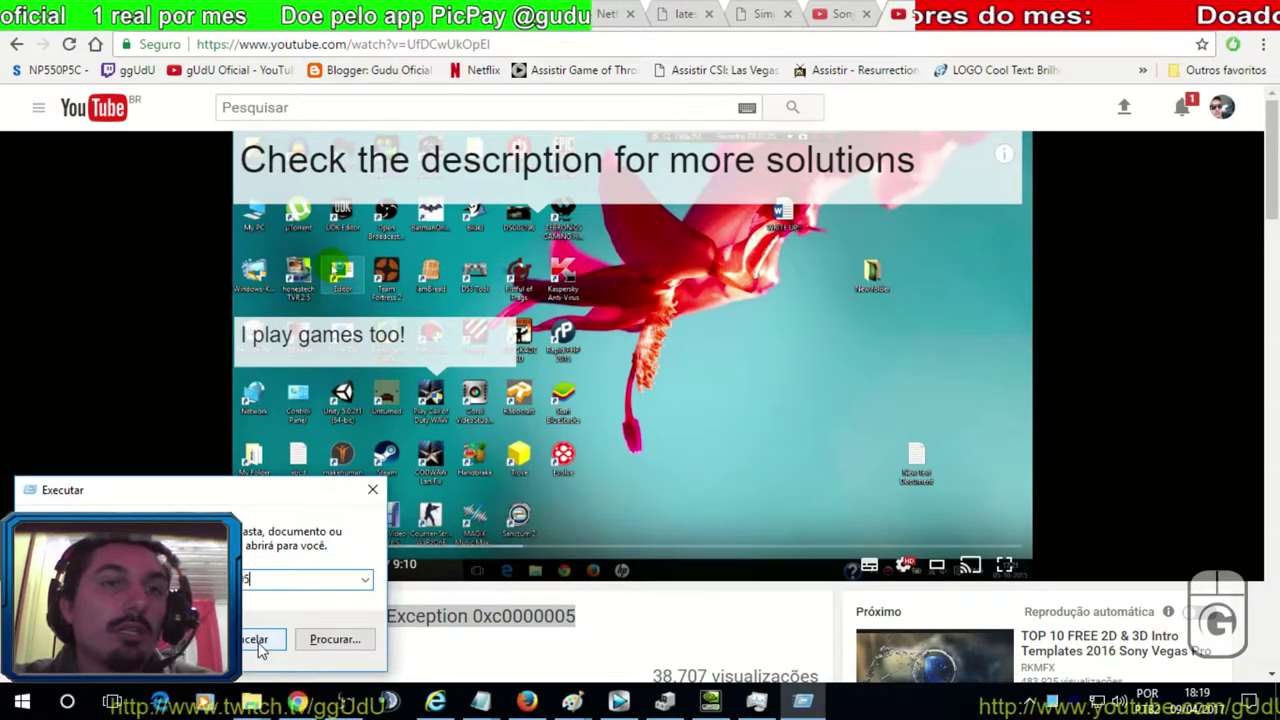
pyautogui.click(258, 645)
pyautogui.press('super')
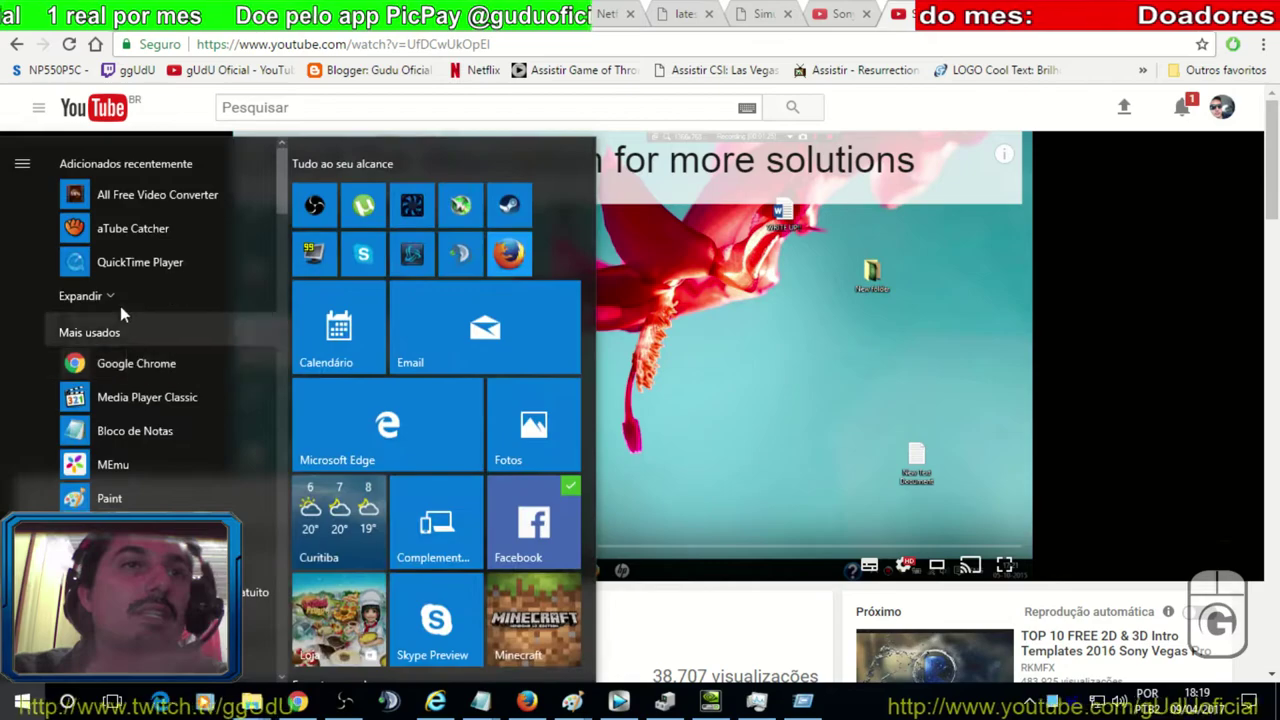
pyautogui.click(108, 296)
pyautogui.rightClick(170, 328)
pyautogui.moveTo(236, 377)
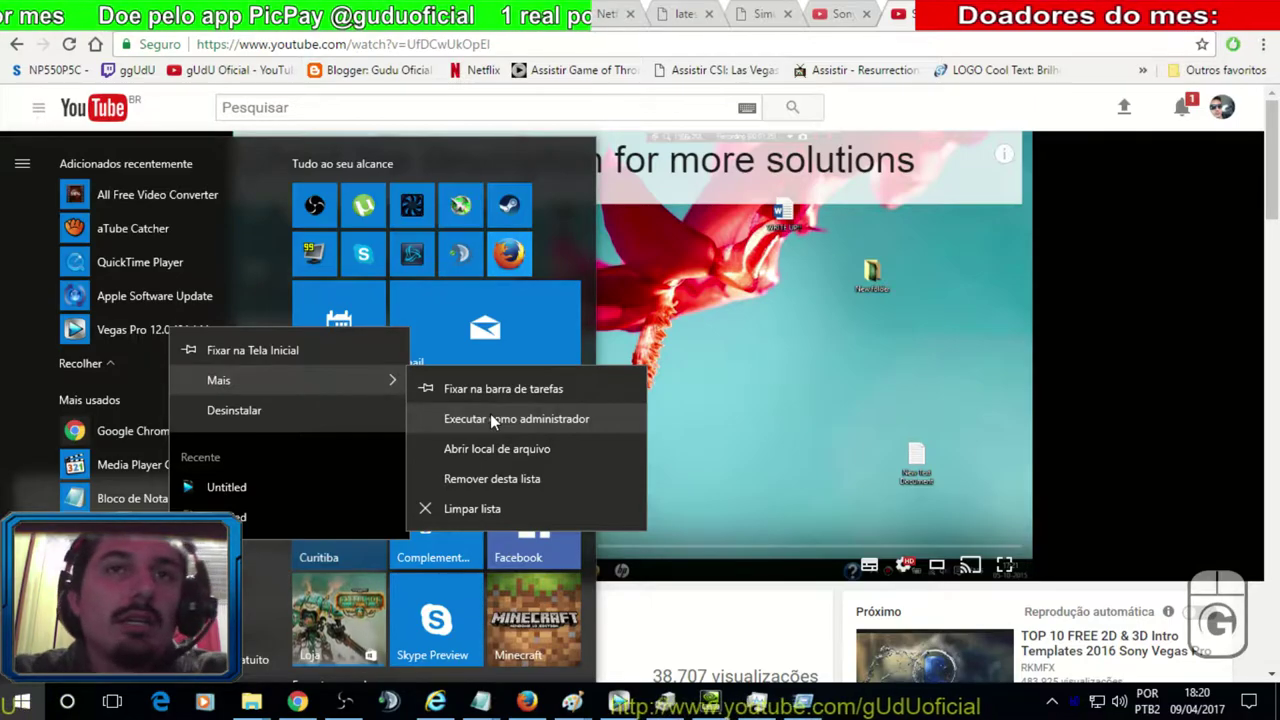
pyautogui.click(500, 449)
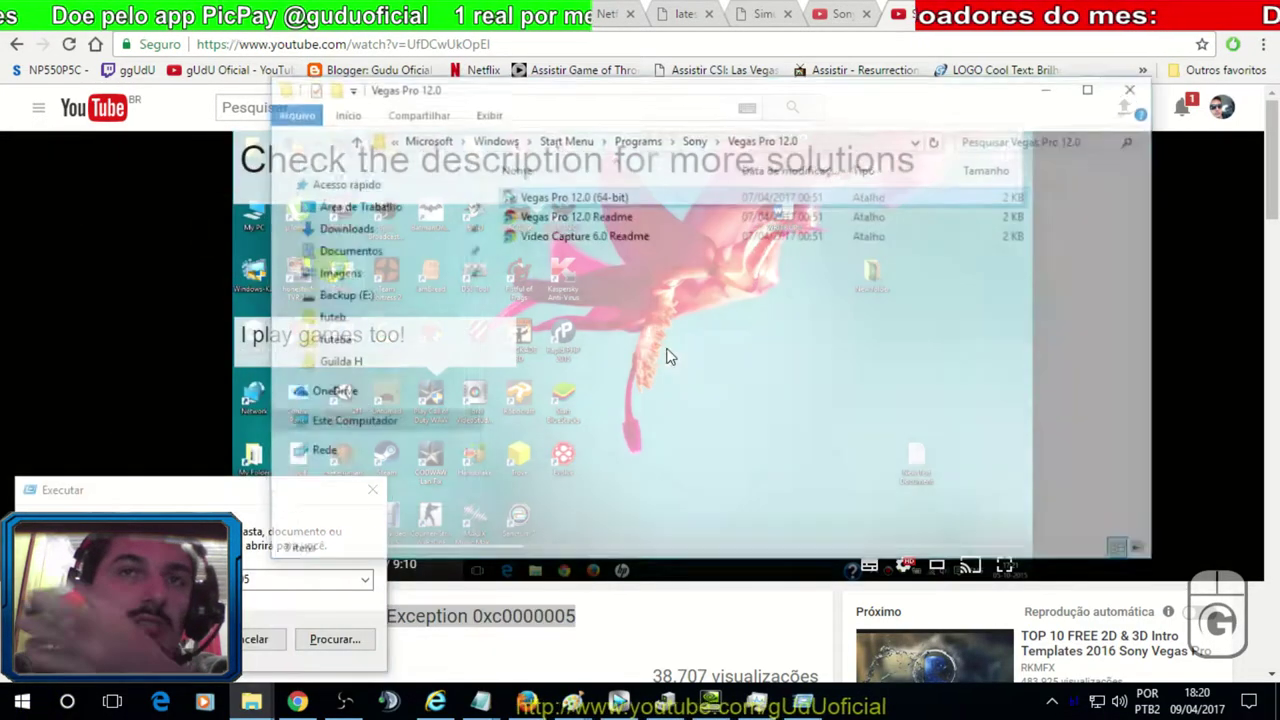
# Review the compatibility mode and administrator settings of the Vegas Pro 12.0 (64-bit) shortcut, and close its properties, folder and the Run dialog.
pyautogui.rightClick(560, 200)
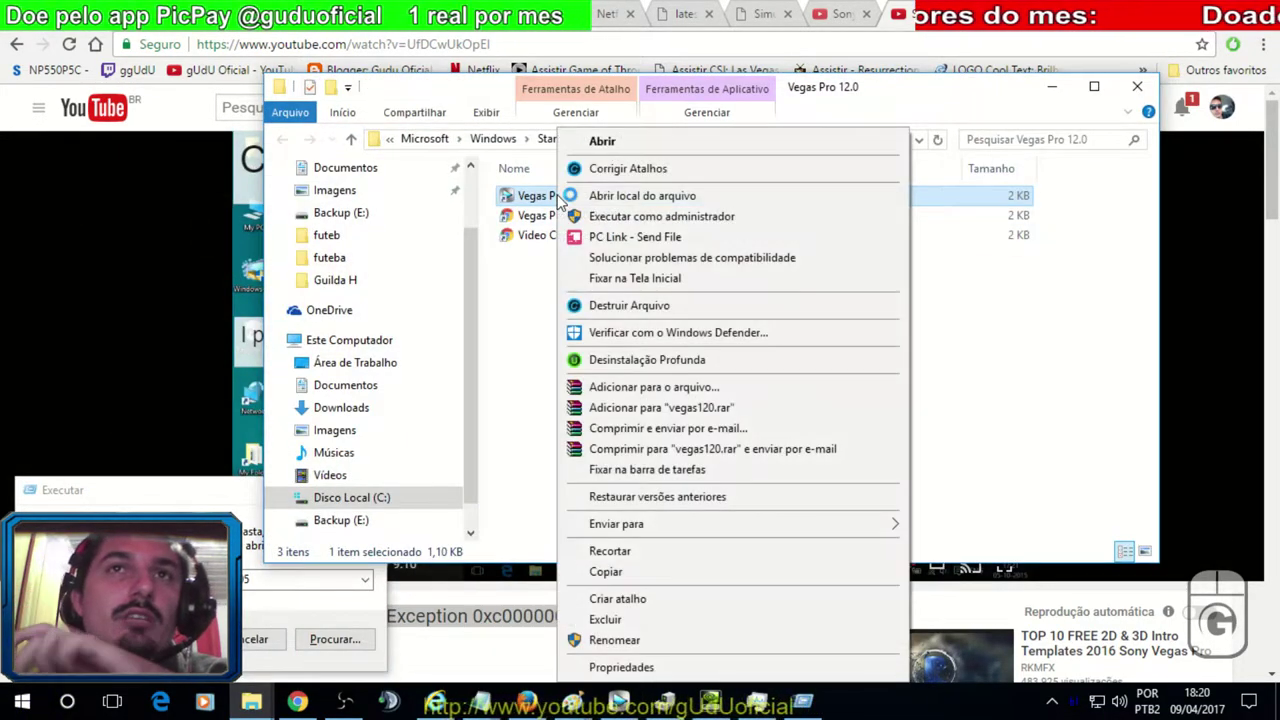
pyautogui.click(620, 667)
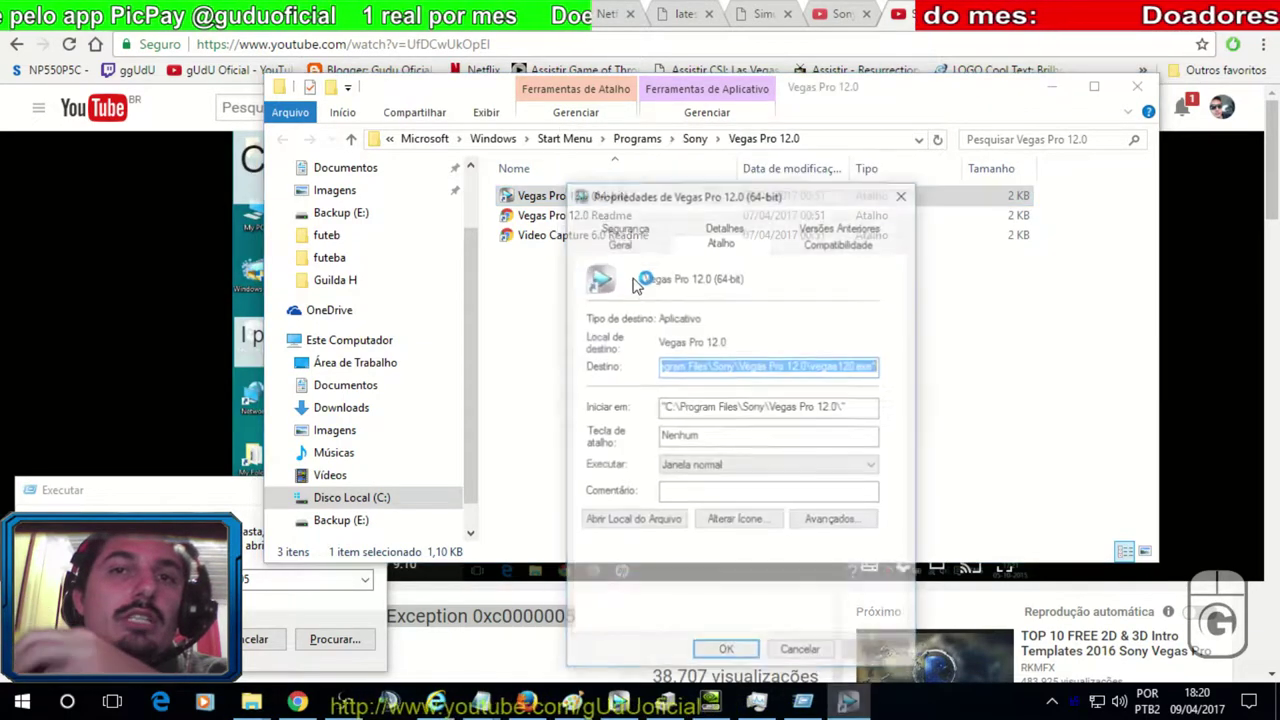
pyautogui.click(785, 202)
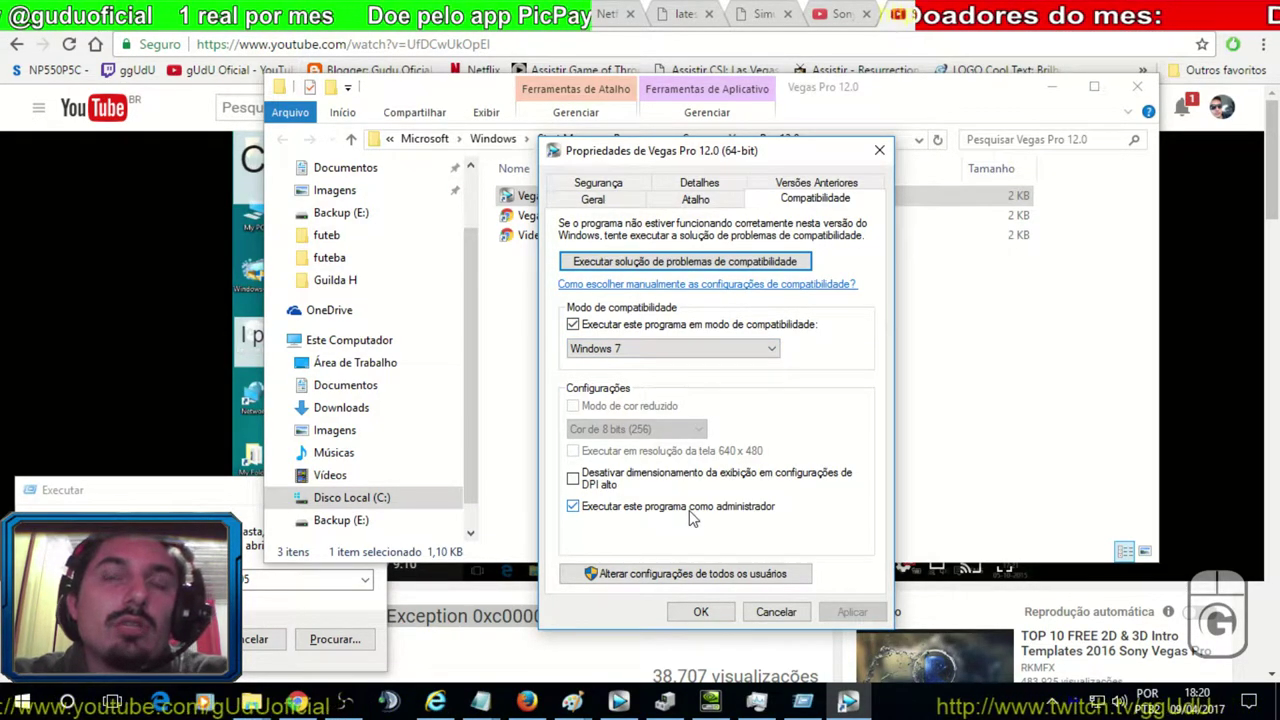
pyautogui.click(878, 152)
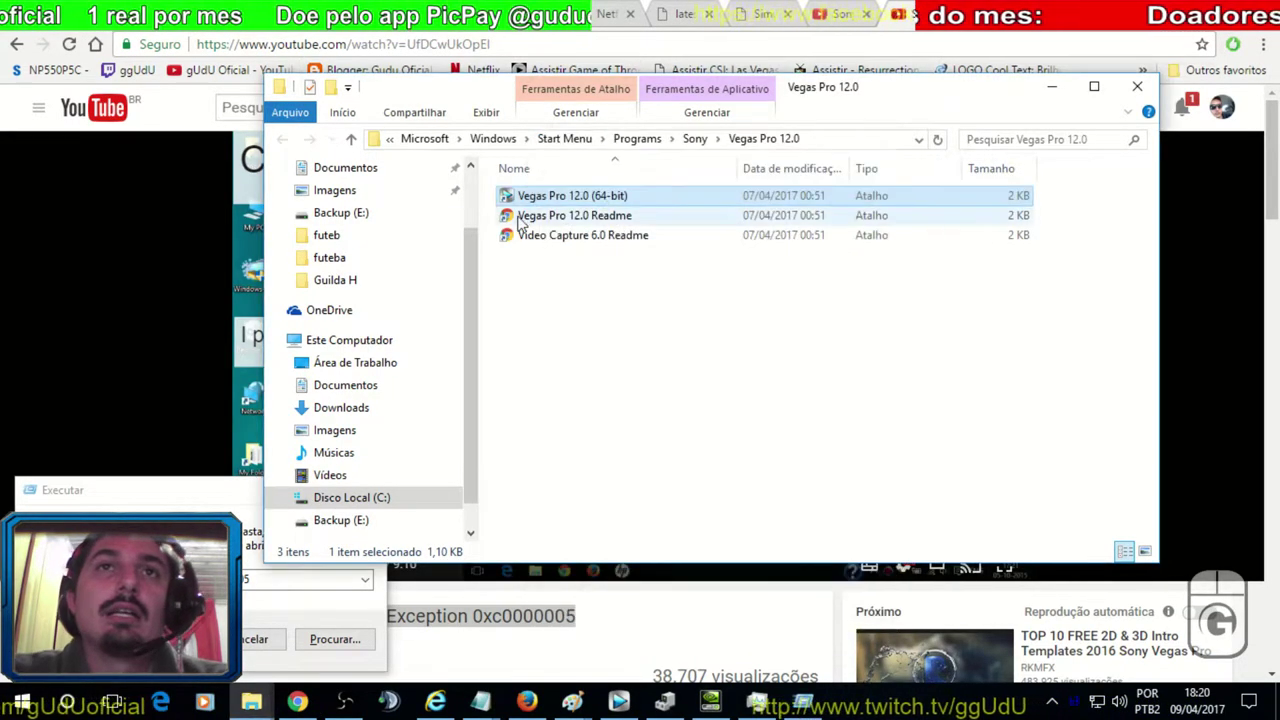
pyautogui.click(1138, 88)
pyautogui.press('Escape')
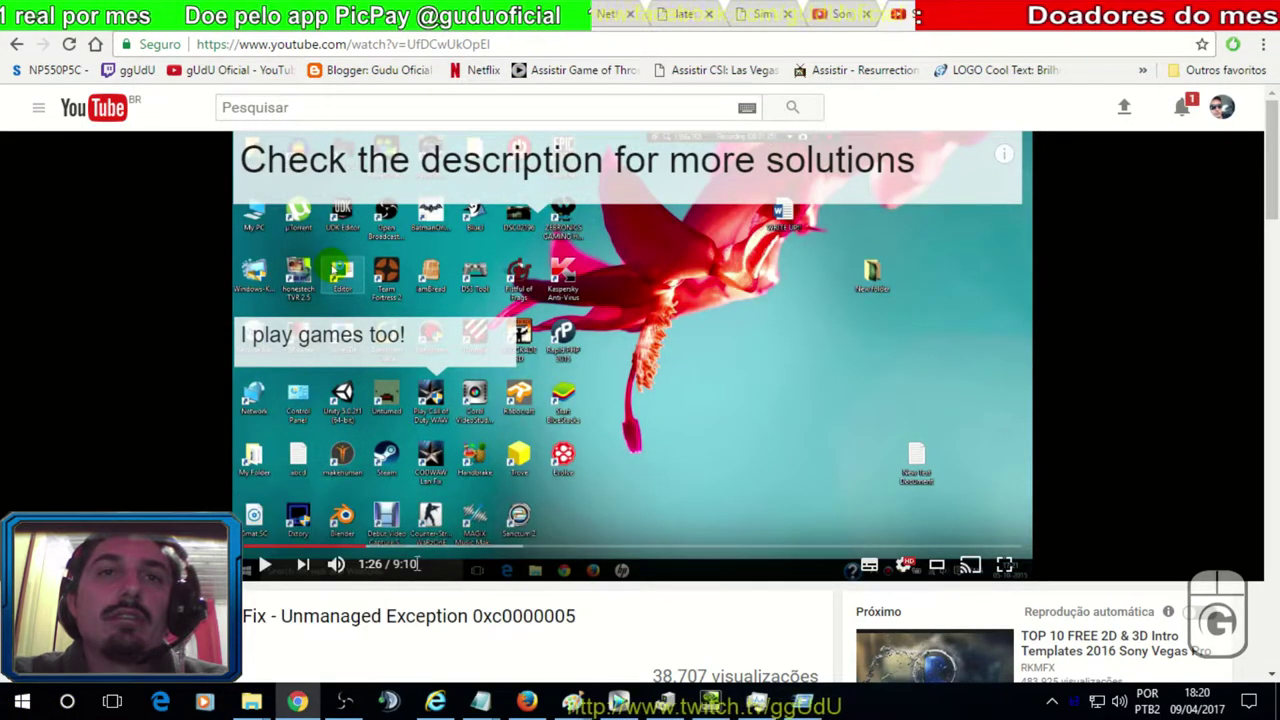
# Show the video full screen and rewind it to 0:24, where the error's problem details are shown.
pyautogui.click(295, 549)
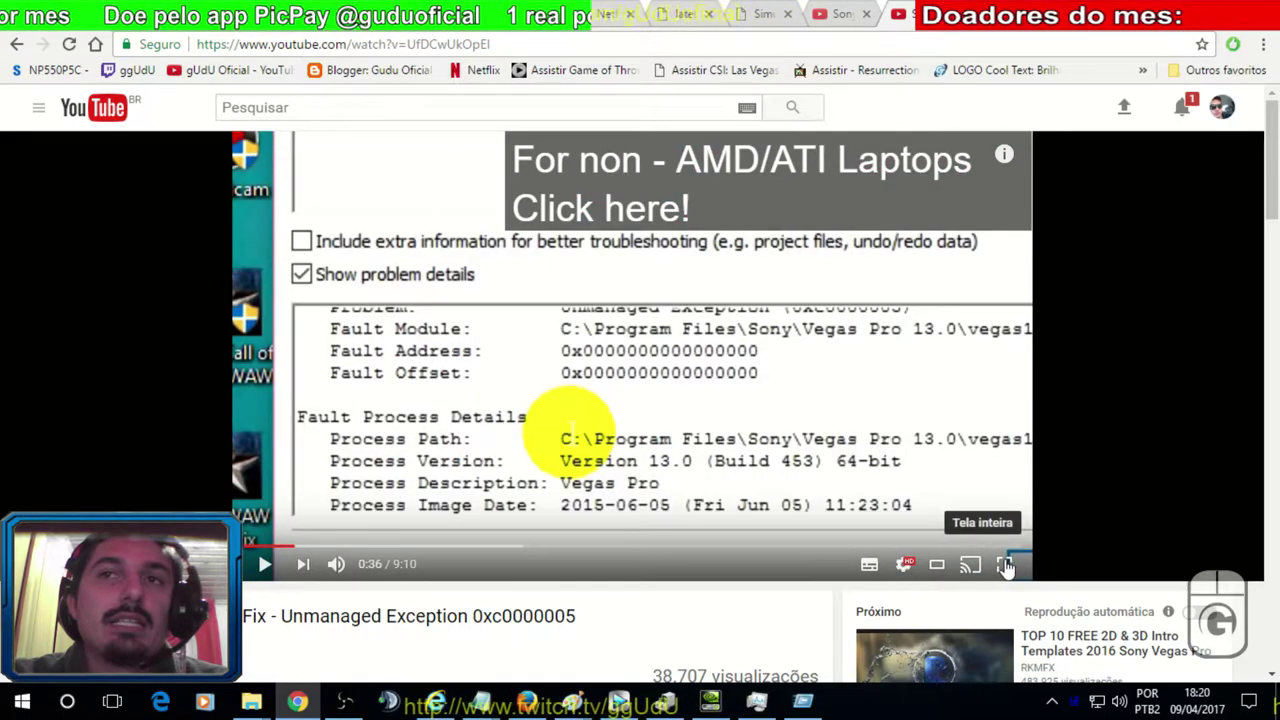
pyautogui.click(1004, 565)
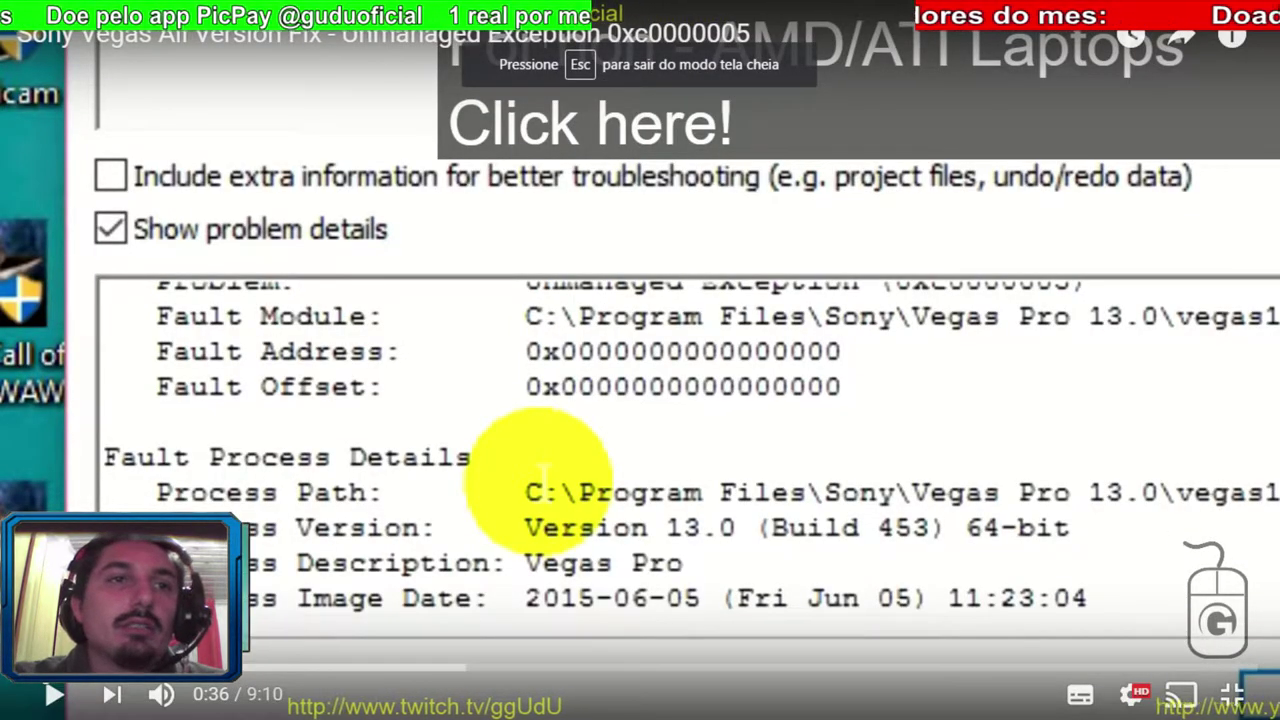
pyautogui.click(56, 667)
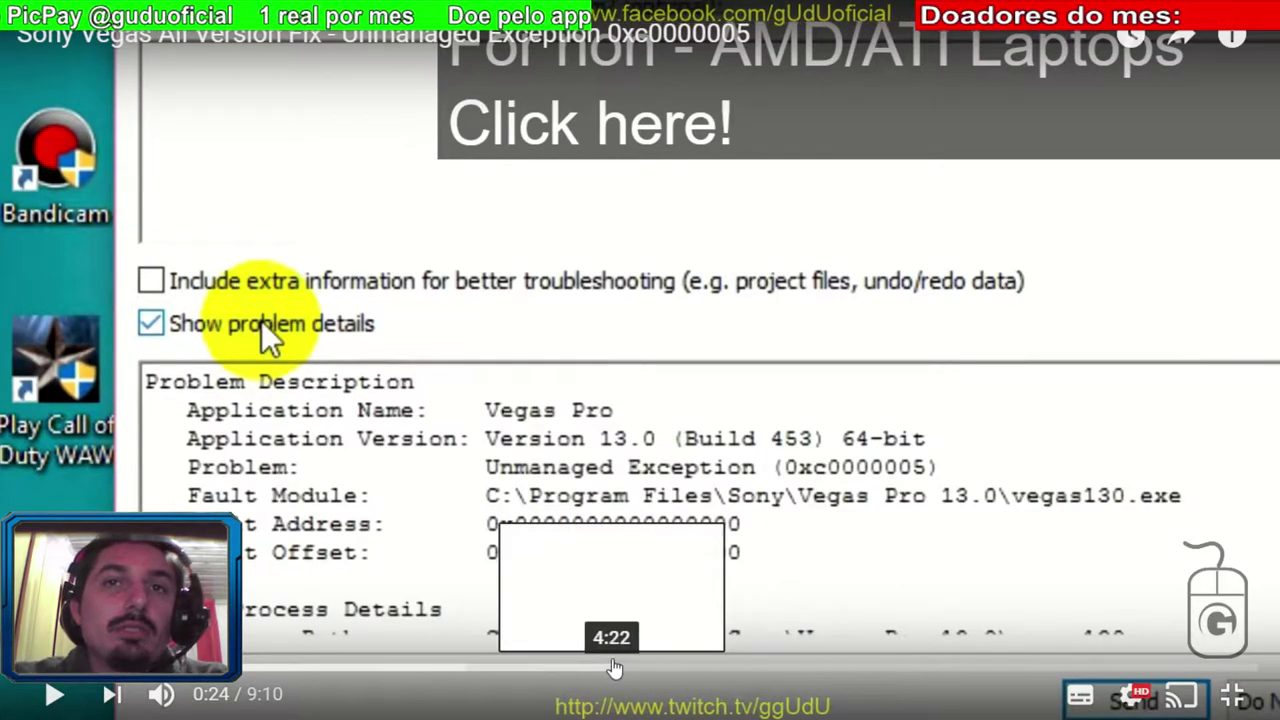
# Skip to the Vegas video preferences around 4:34, dismiss the annotation covering them, mute the sound and play that part full screen.
pyautogui.click(644, 667)
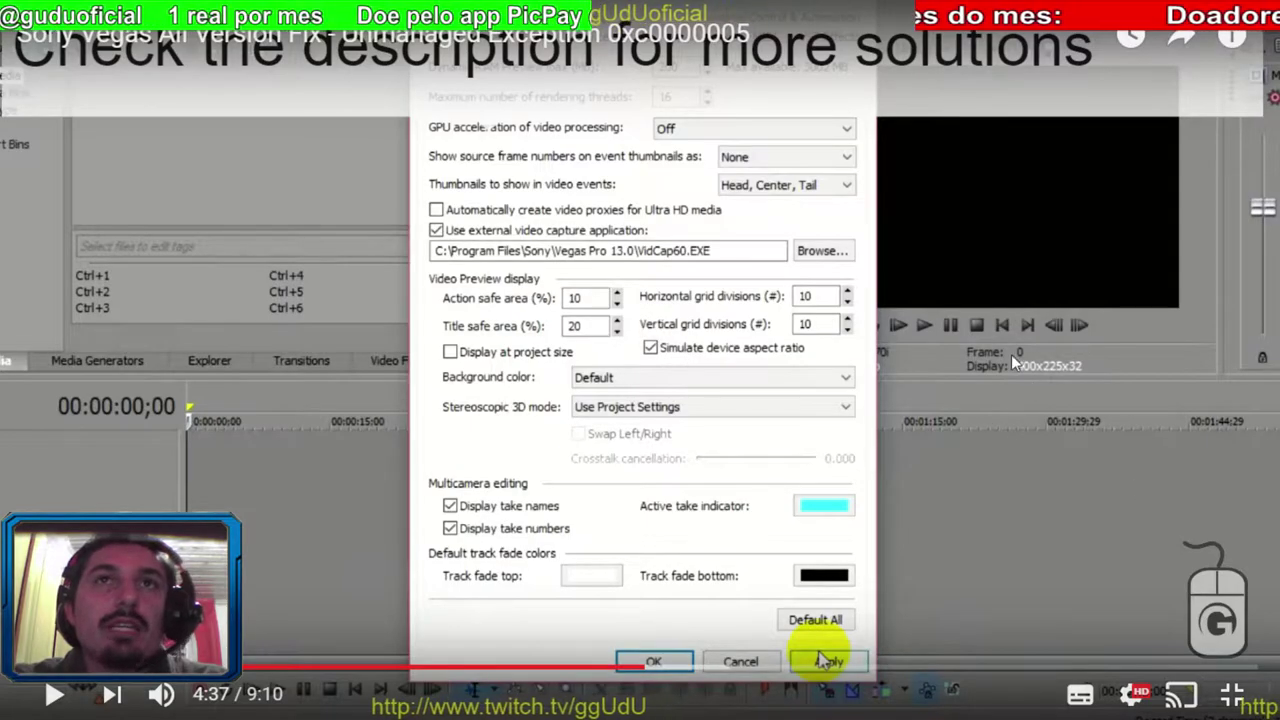
pyautogui.press('Escape')
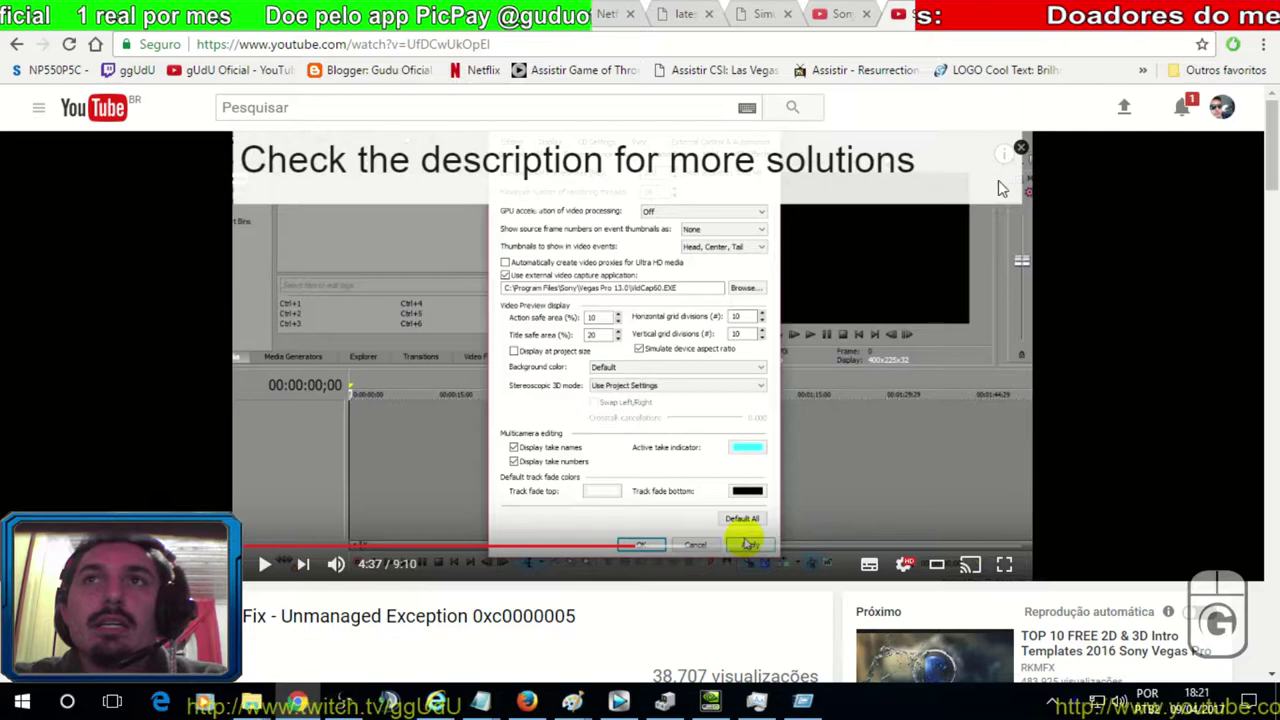
pyautogui.click(1022, 150)
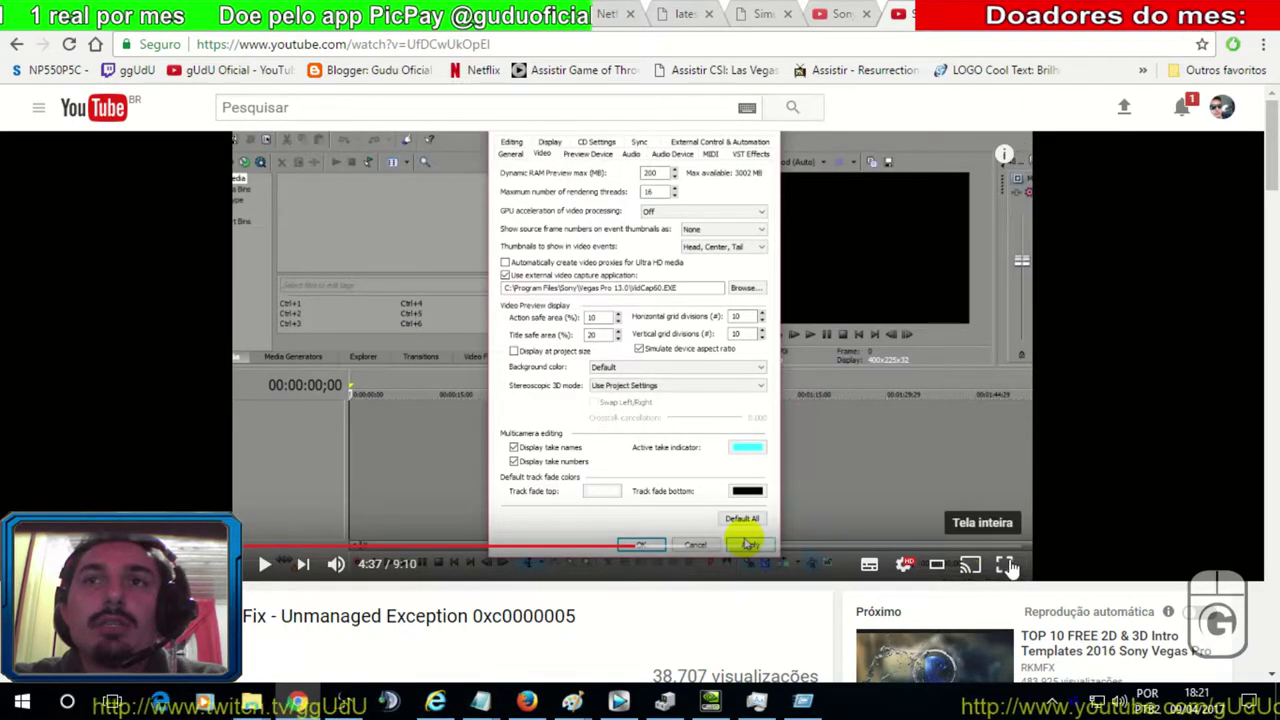
pyautogui.click(1004, 563)
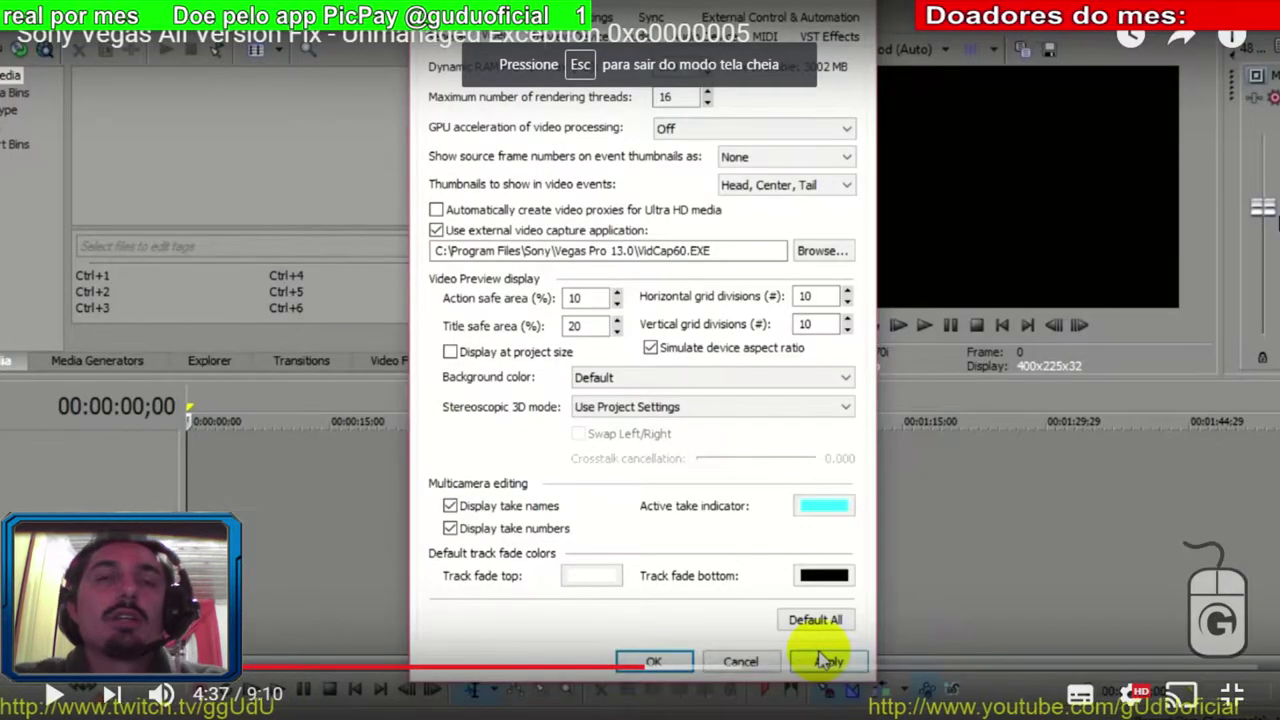
pyautogui.click(160, 693)
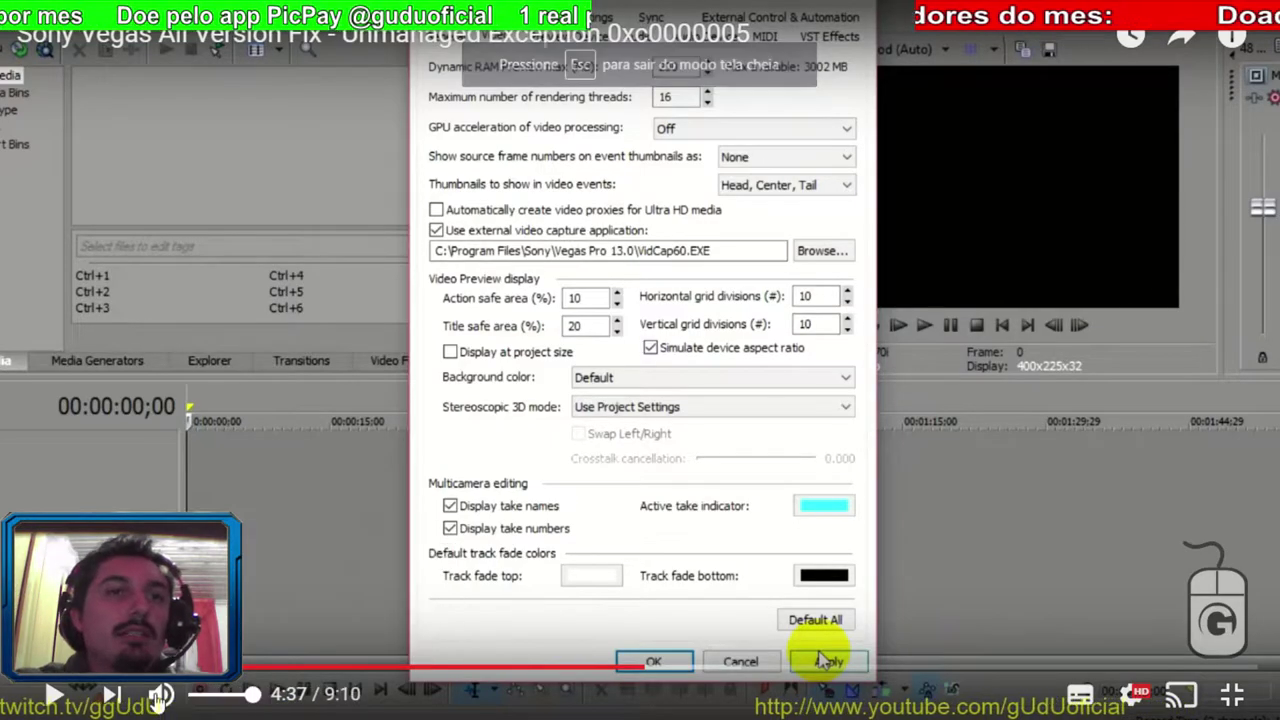
pyautogui.click(633, 668)
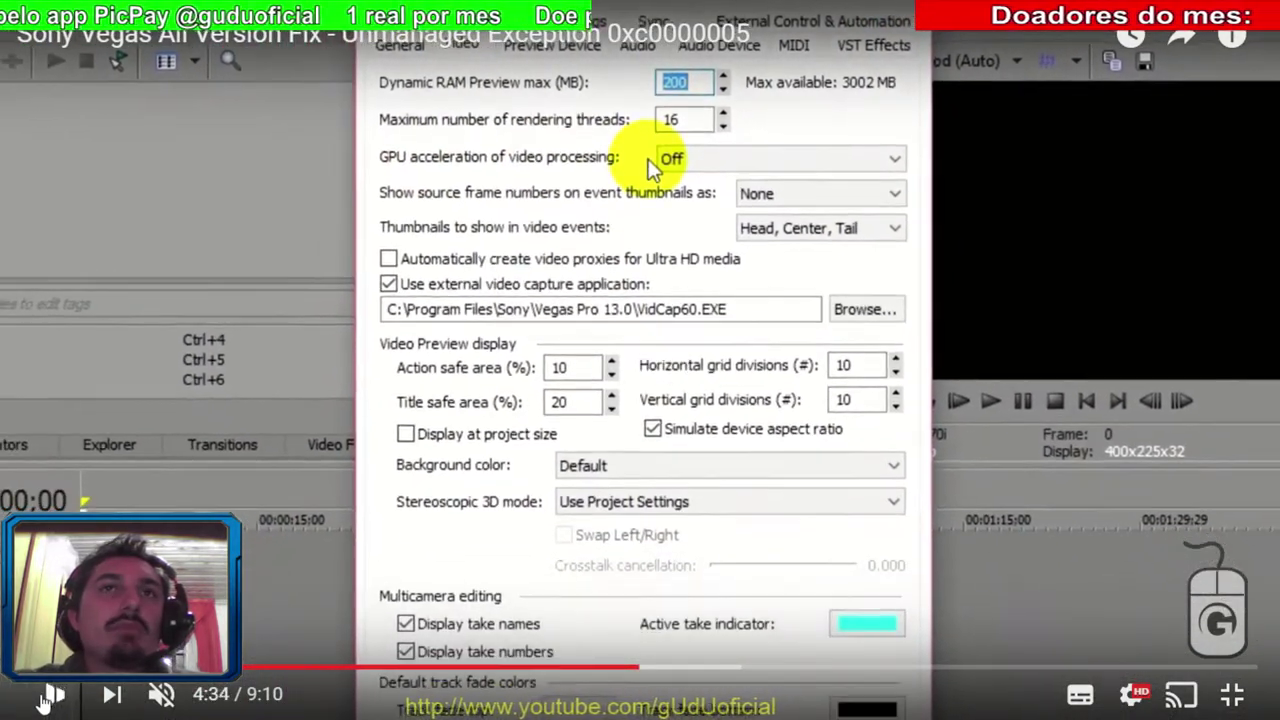
pyautogui.press('space')
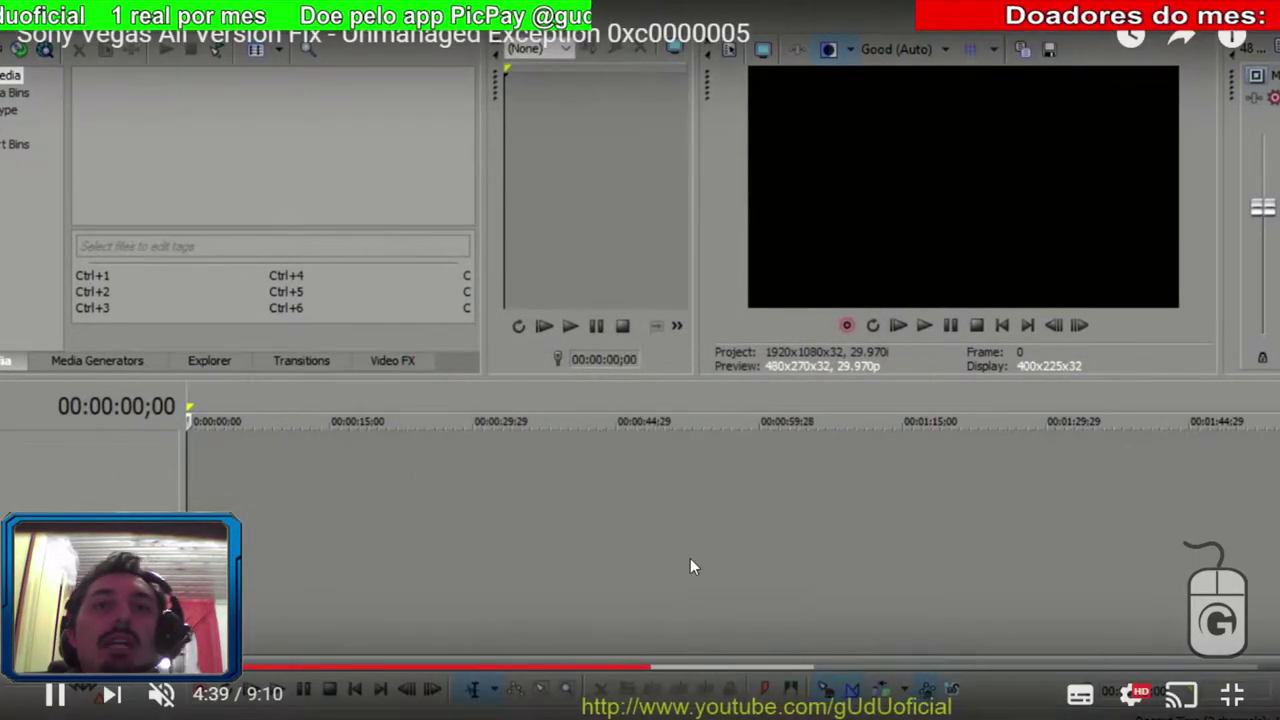
# Skip through the Switchable Graphics Application Settings section from about 4:57 to 5:40, pausing to examine the vegas130.exe graphics setting.
pyautogui.click(665, 668)
pyautogui.click(688, 668)
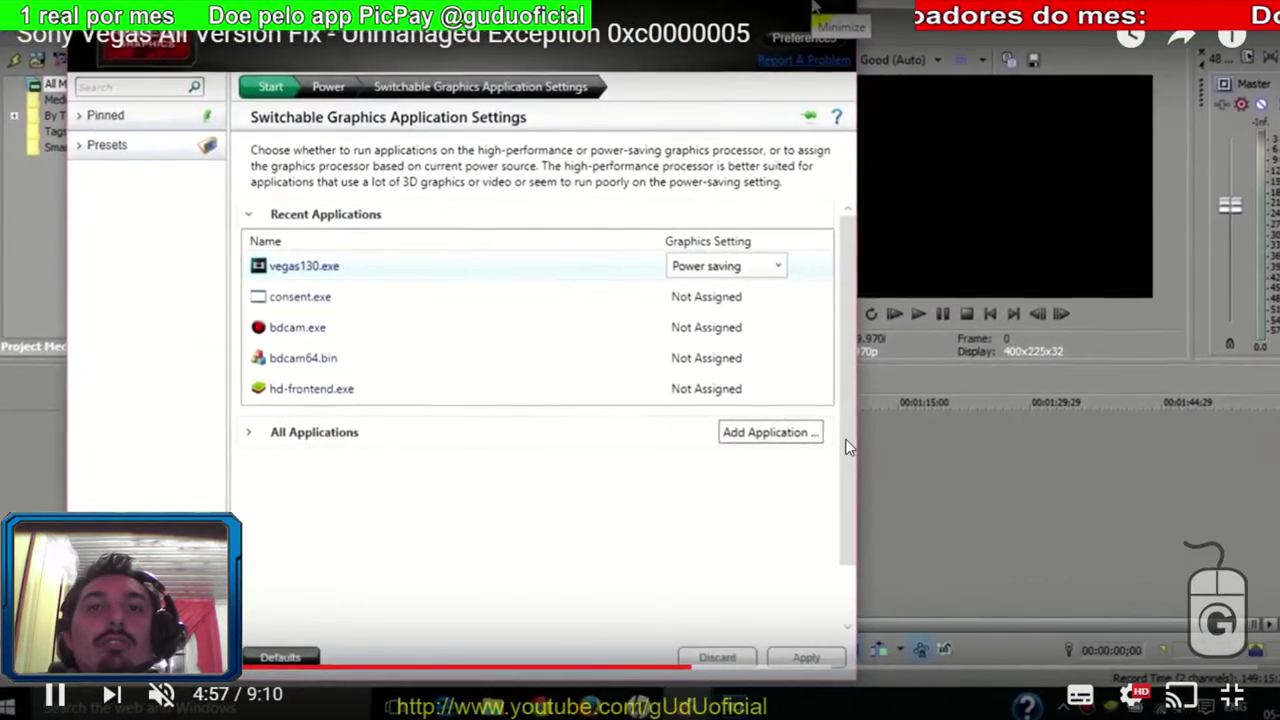
pyautogui.click(1215, 398)
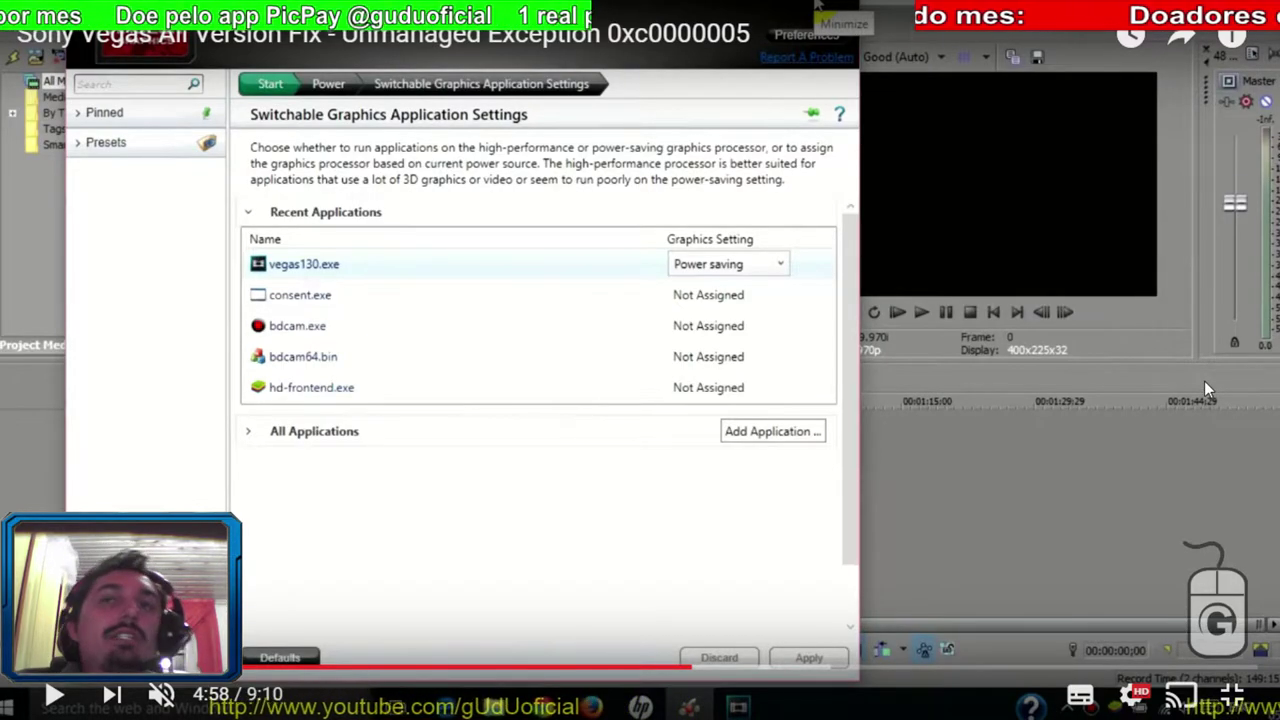
pyautogui.press('space')
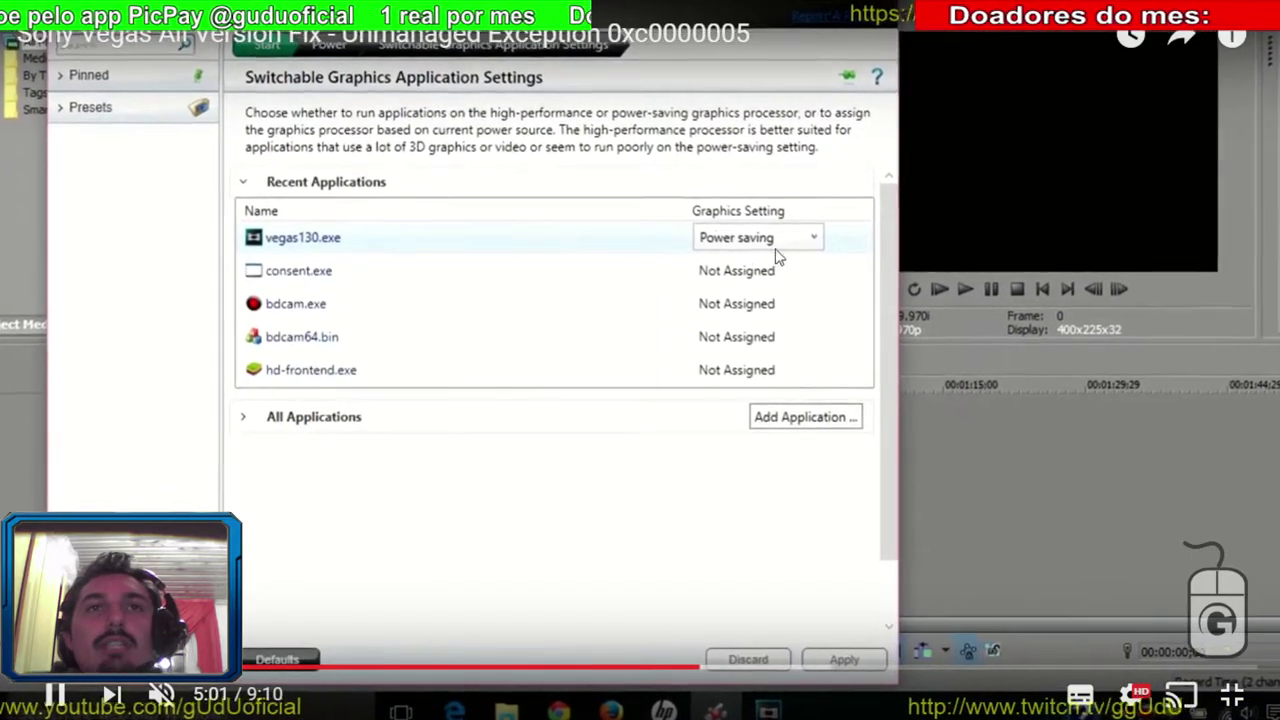
pyautogui.click(729, 668)
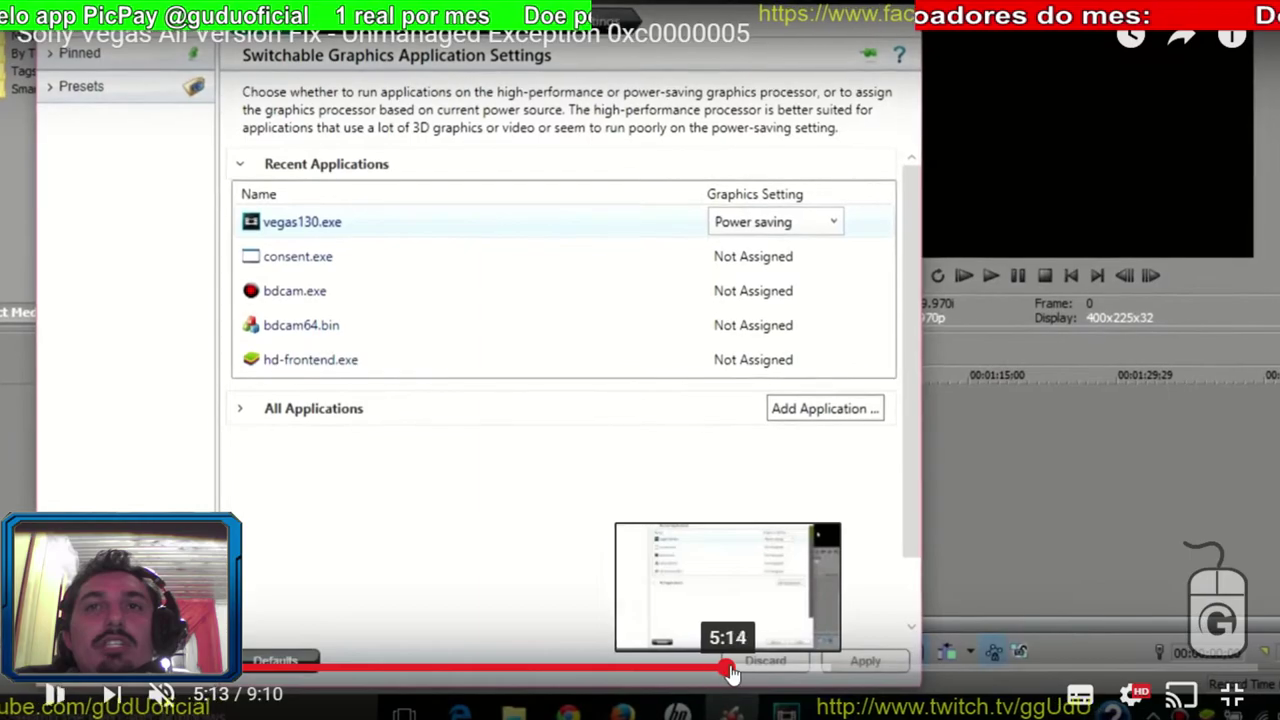
pyautogui.click(750, 668)
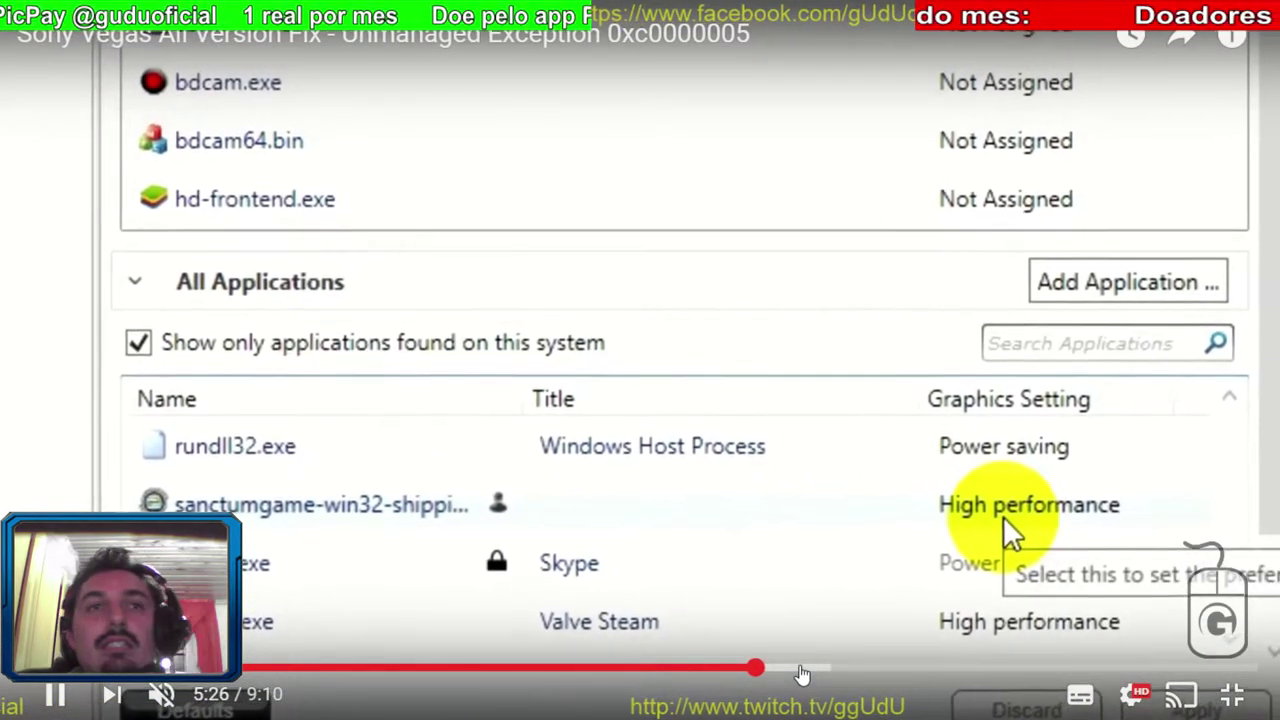
pyautogui.click(787, 668)
pyautogui.click(873, 473)
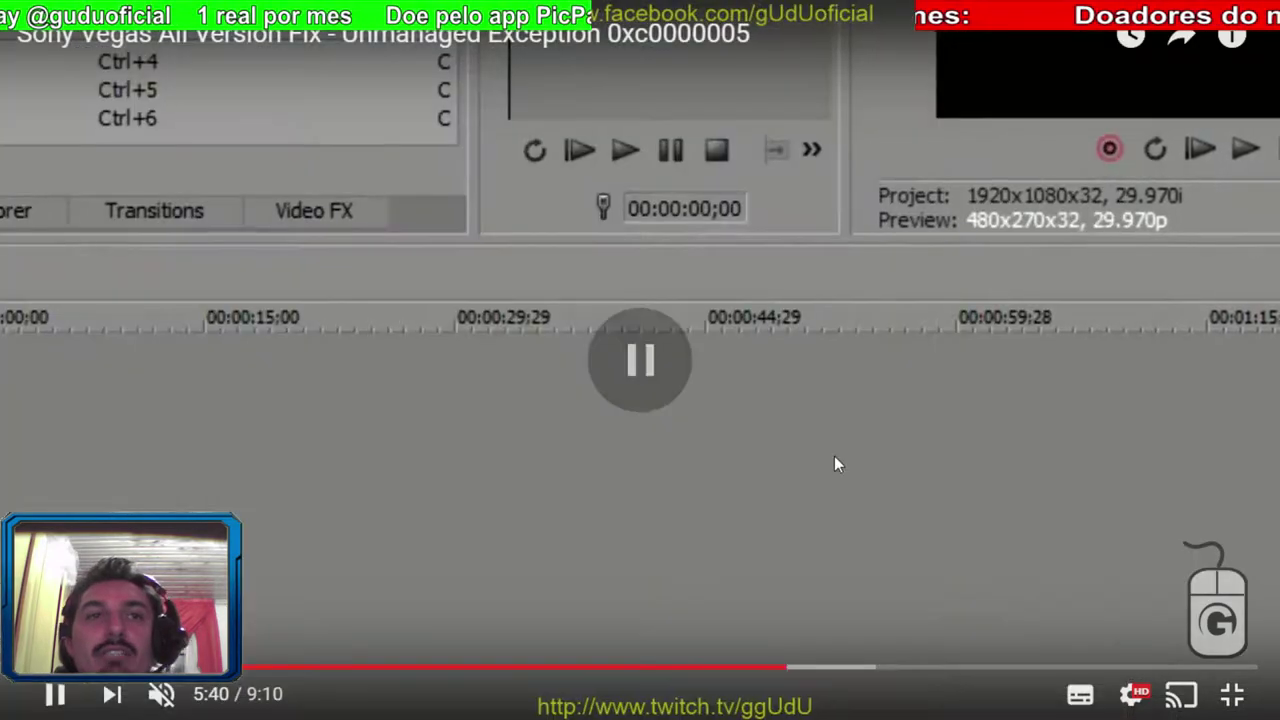
# Skip ahead to the Device Manager display adapters part at about 7:35 and leave full screen.
pyautogui.click(862, 672)
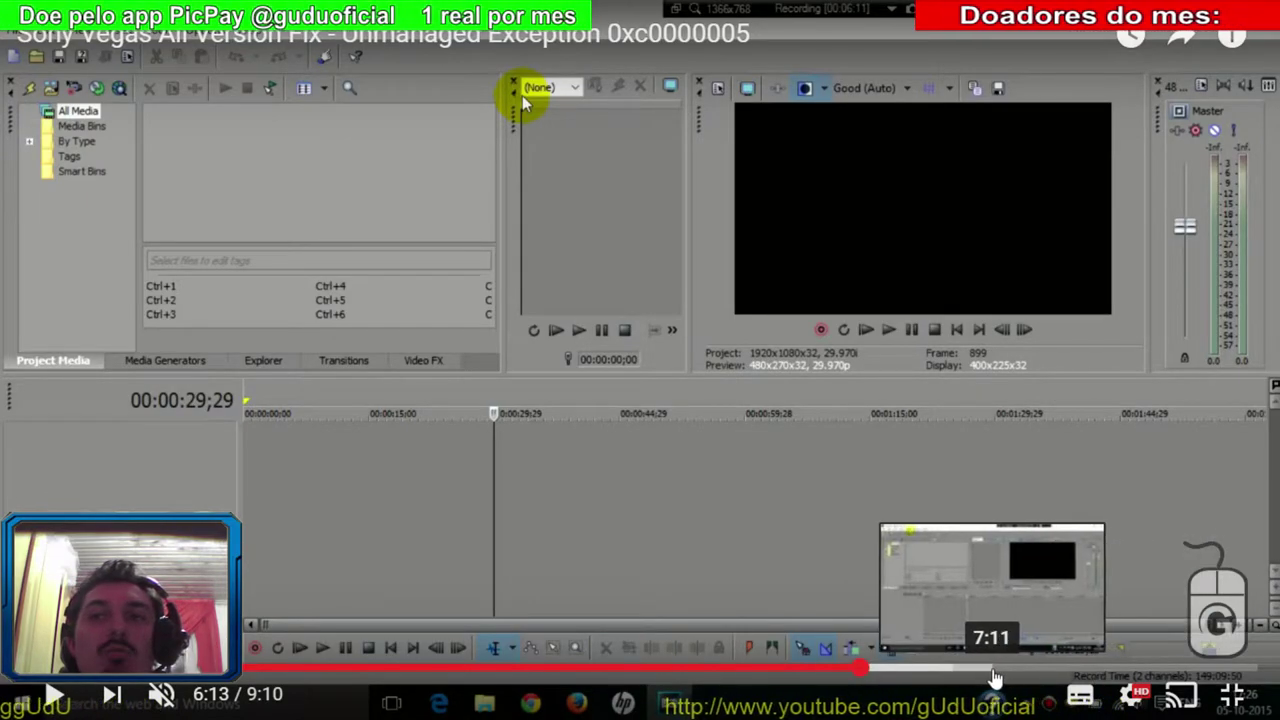
pyautogui.click(1034, 668)
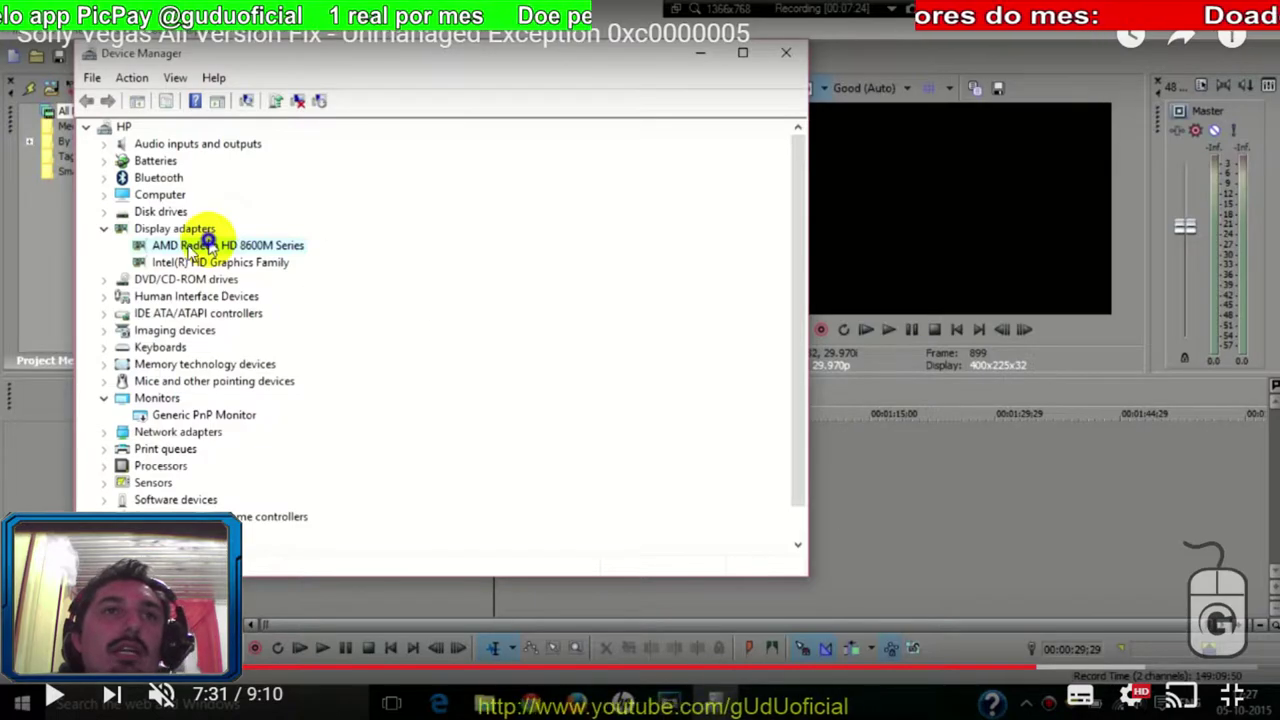
pyautogui.click(1046, 672)
pyautogui.click(1238, 700)
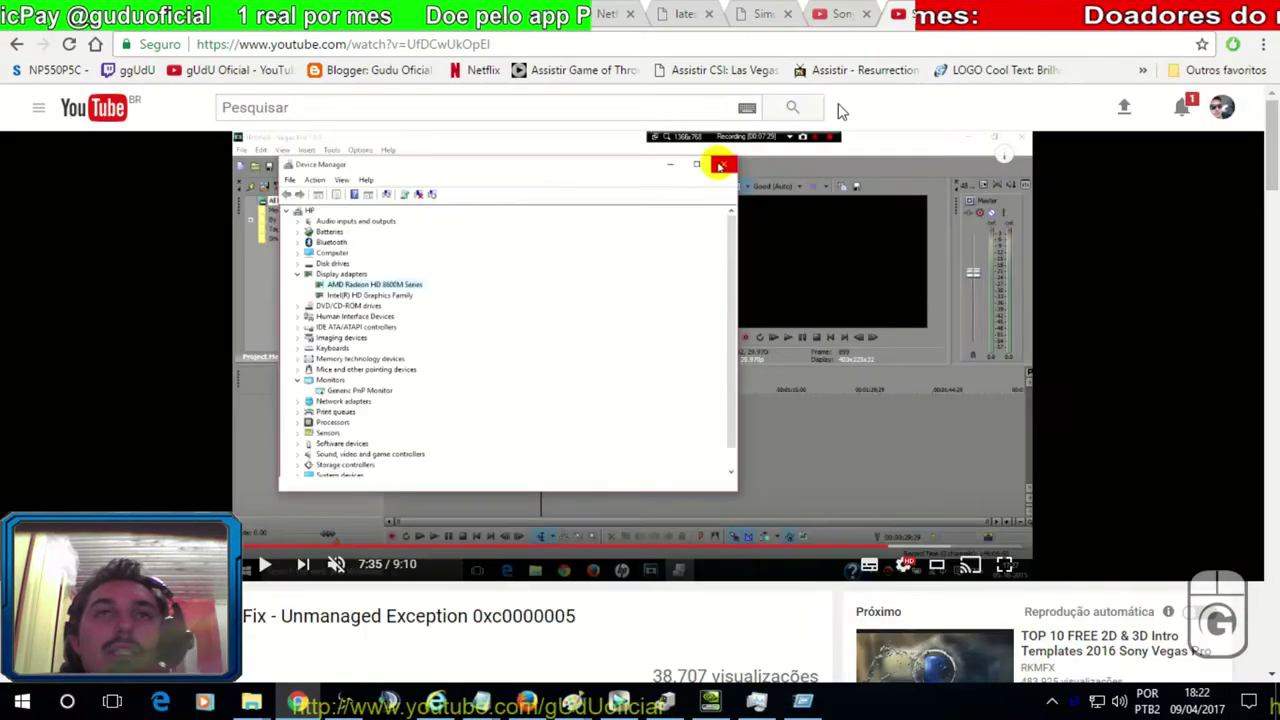
# Switch to the 2016 Windows 10 fix video, show it full screen and advance it to about 3:49, at the network adapters list.
pyautogui.click(843, 12)
pyautogui.click(1005, 565)
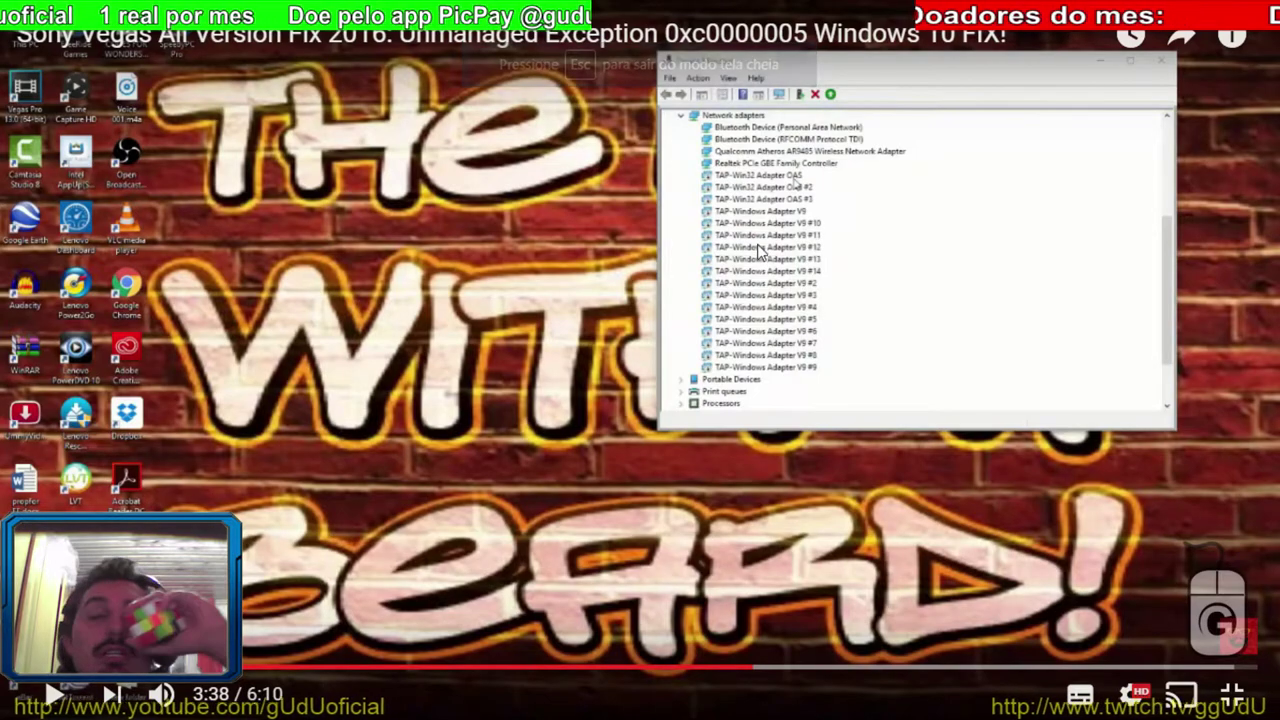
pyautogui.click(770, 678)
pyautogui.press('Right')
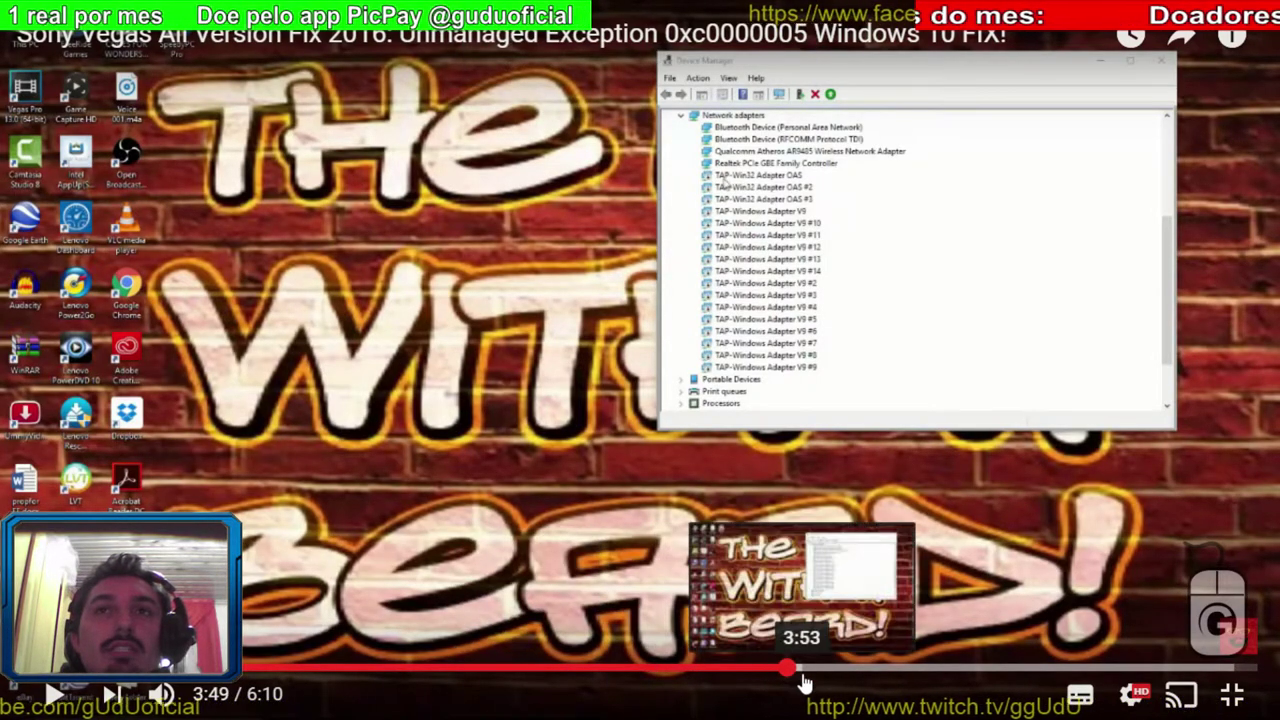
# Play the 2016 fix video muted, skip ahead from about 3:49 to 4:50, pause it there and leave full screen.
pyautogui.click(794, 559)
pyautogui.press('m')
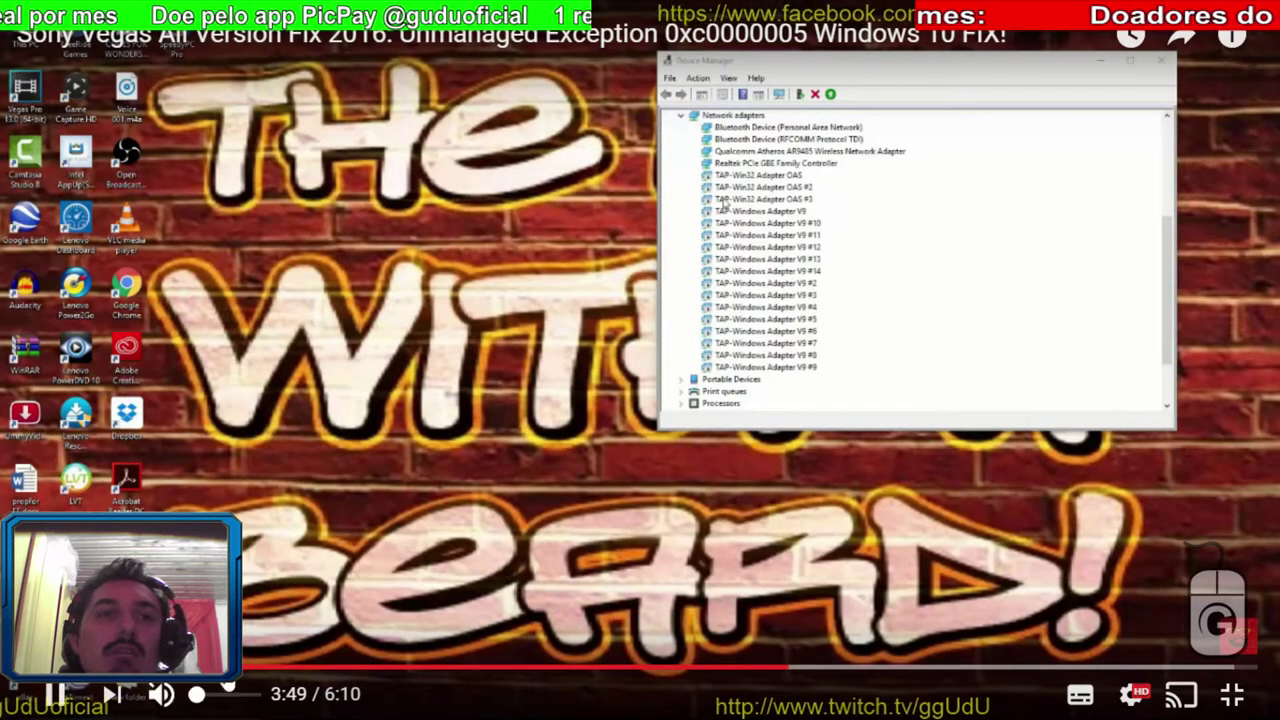
pyautogui.click(822, 678)
pyautogui.click(851, 679)
pyautogui.click(865, 679)
pyautogui.click(908, 679)
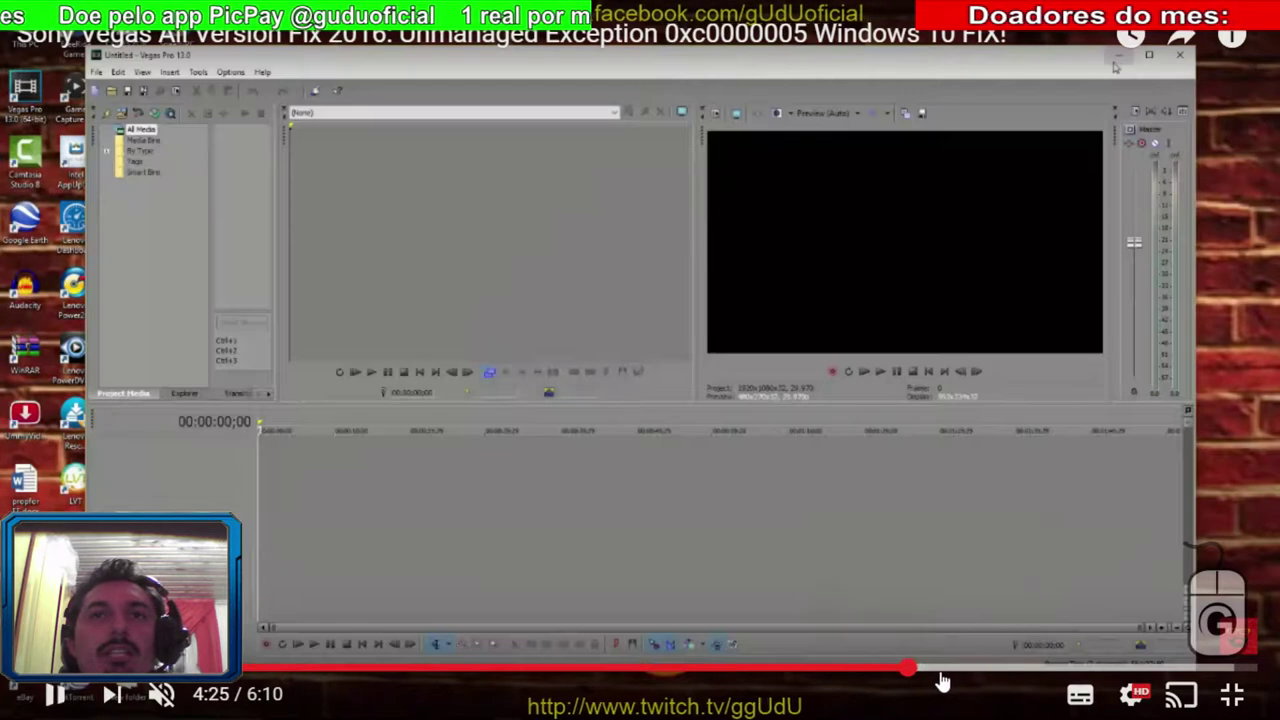
pyautogui.click(993, 679)
pyautogui.click(857, 457)
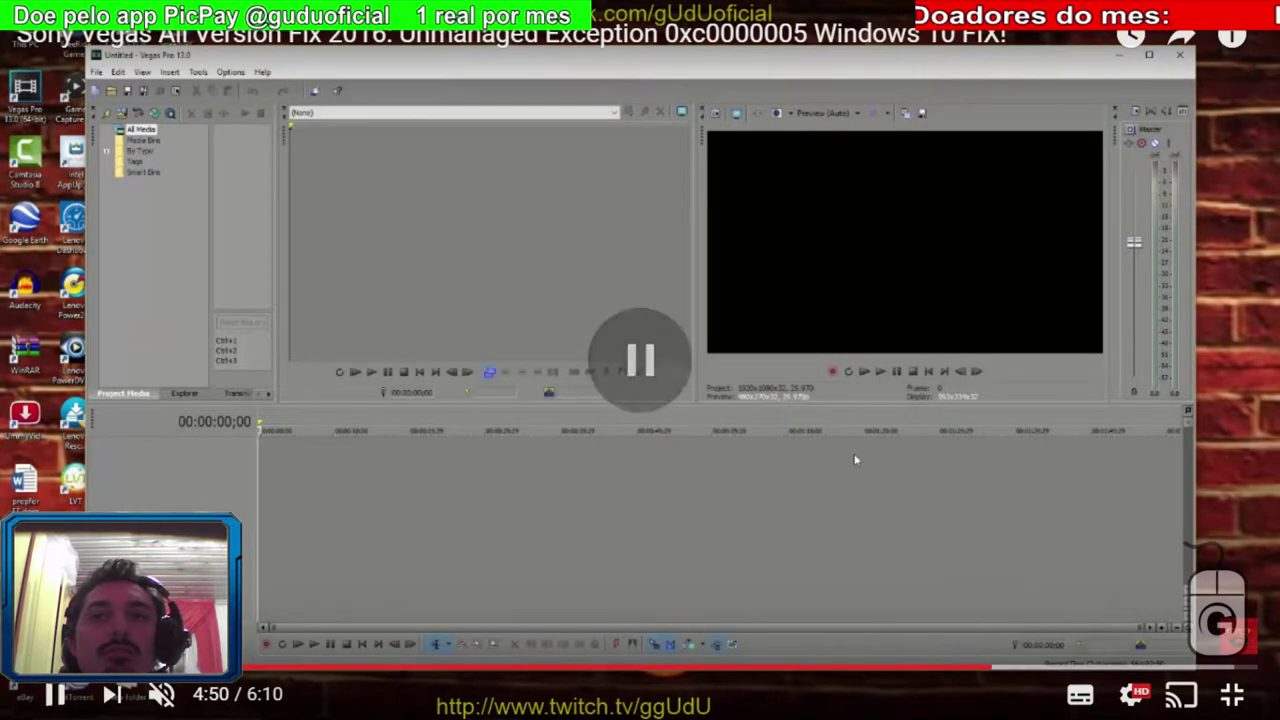
pyautogui.press('Escape')
pyautogui.press('Escape')
# Check the running Vegas Pro render, then switch to NVIDIA Control Panel's program-specific 3D settings.
pyautogui.click(618, 704)
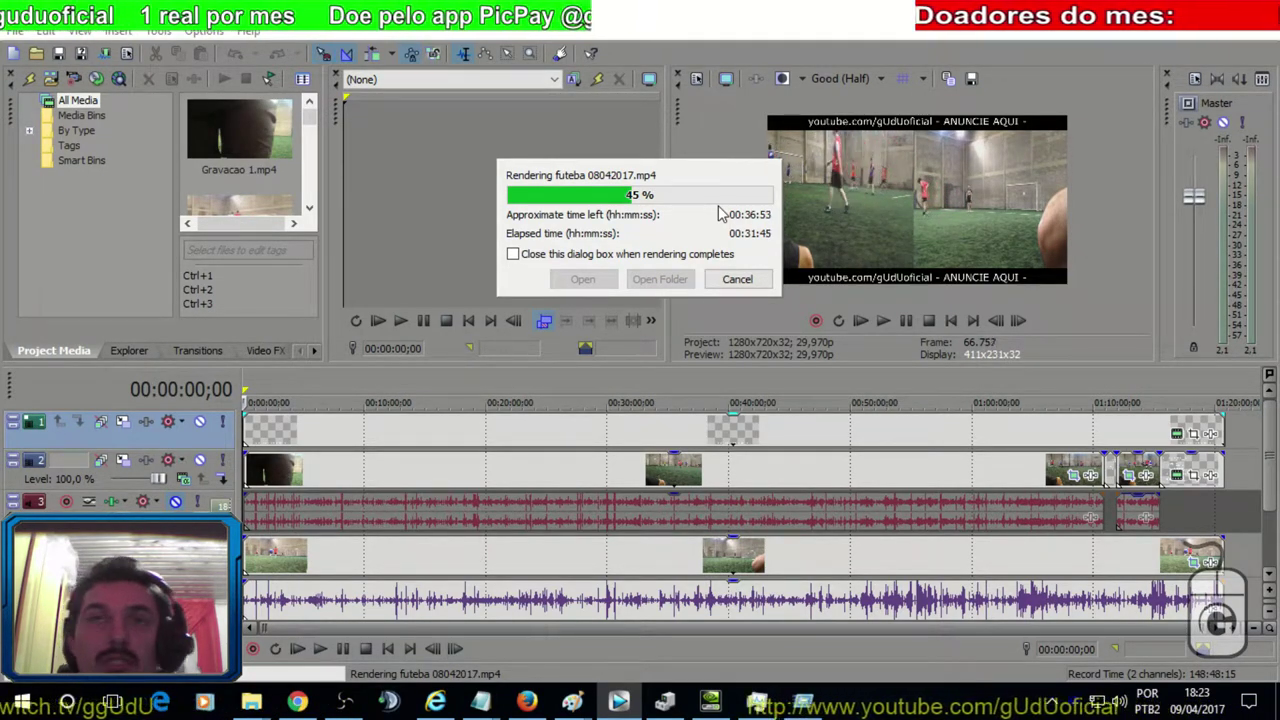
pyautogui.click(806, 708)
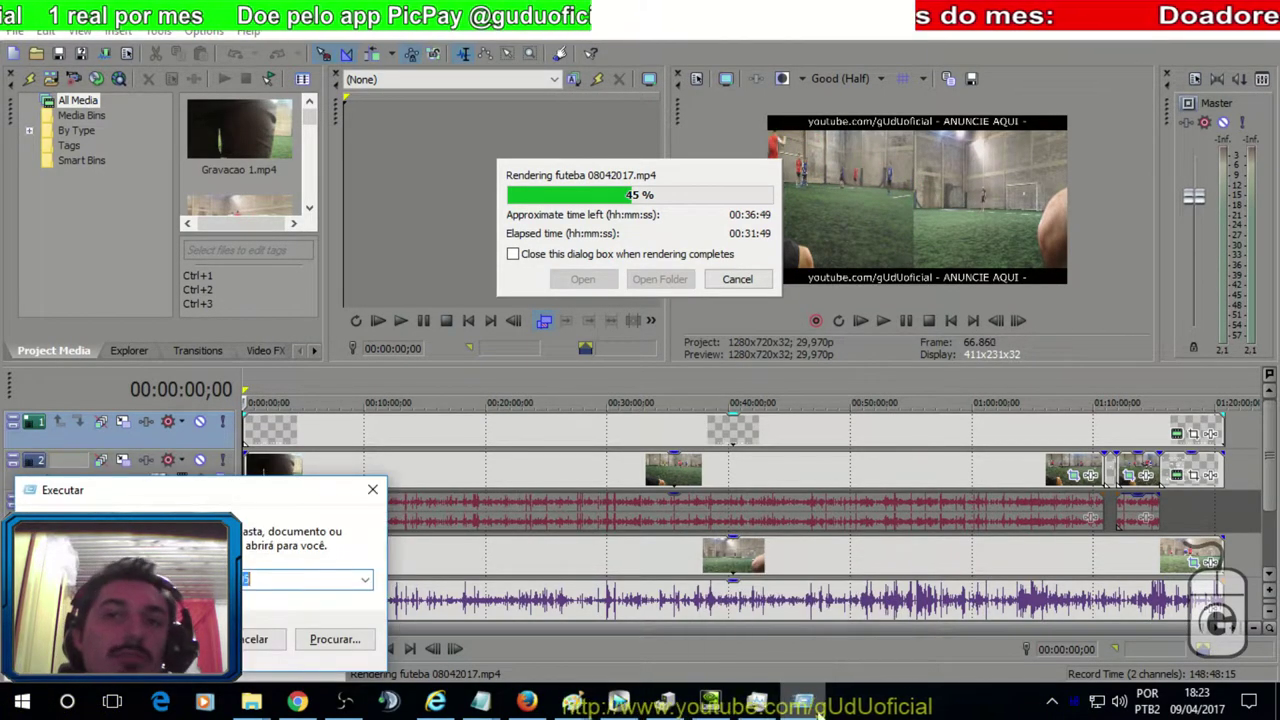
pyautogui.click(710, 702)
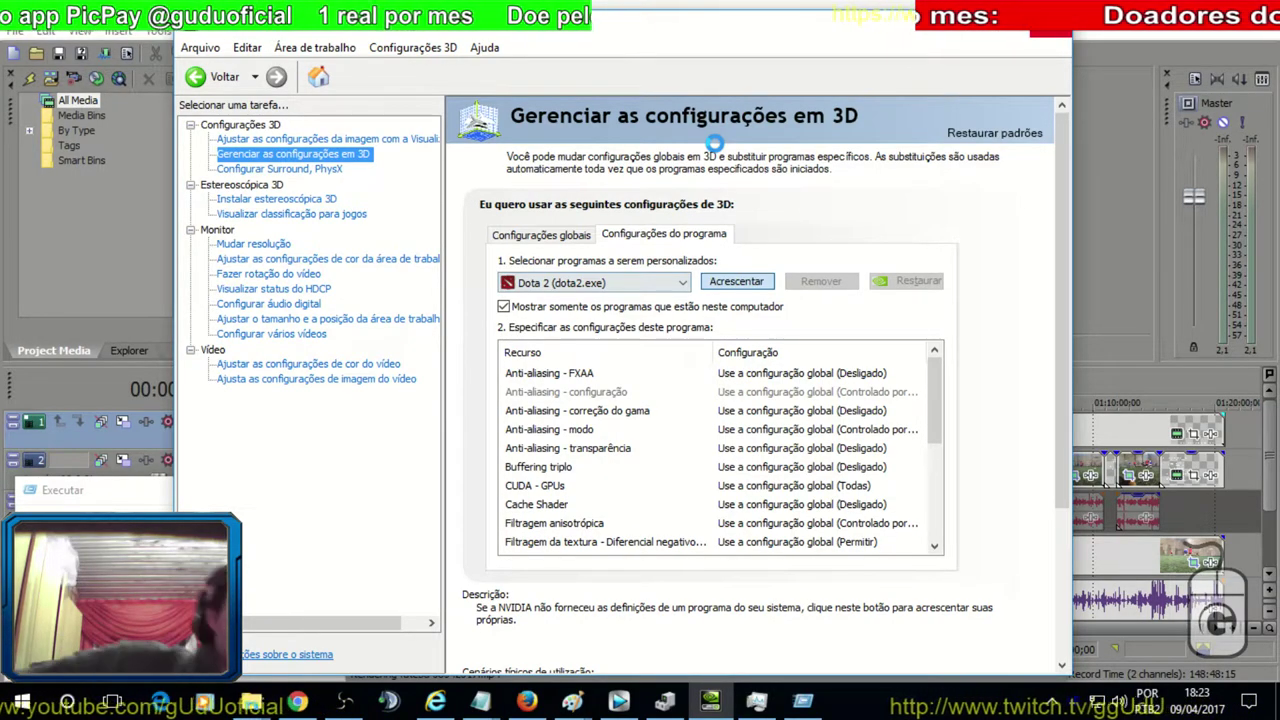
# Open Task Manager and compare Vegas Pro's and Google Chrome's memory use across the processes, details and performance views, ending no task.
pyautogui.click(756, 703)
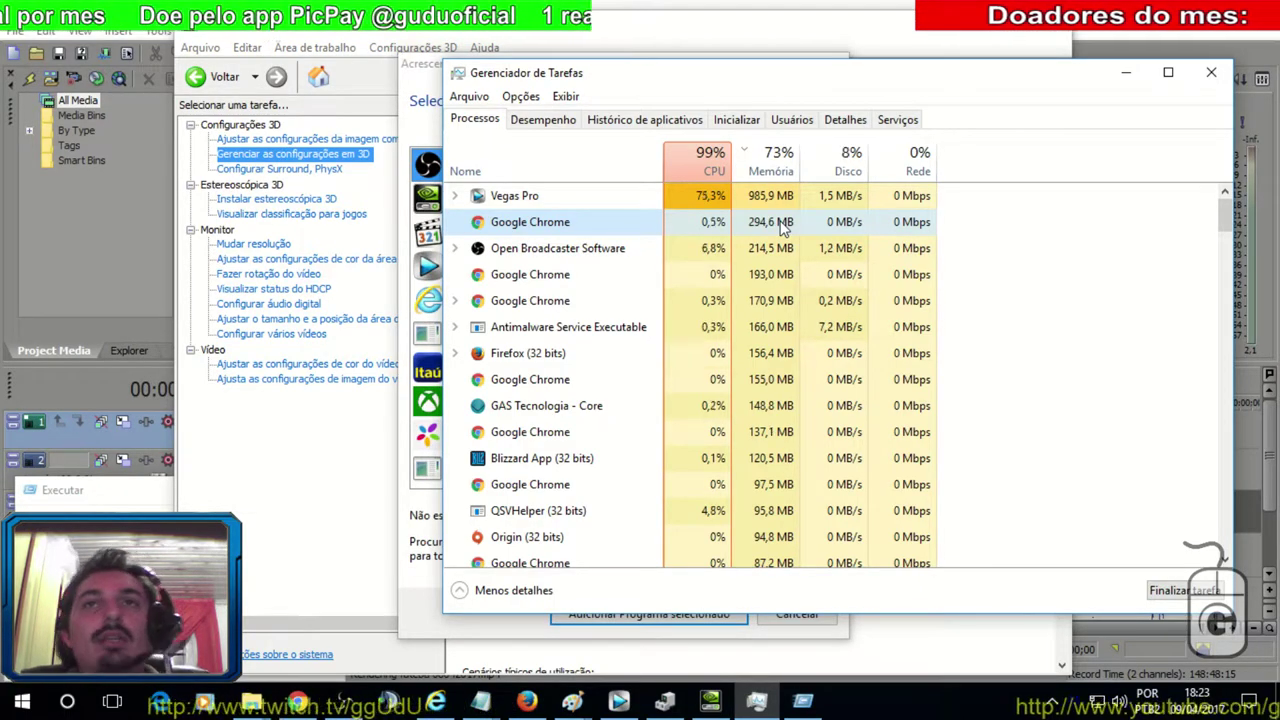
pyautogui.rightClick(782, 224)
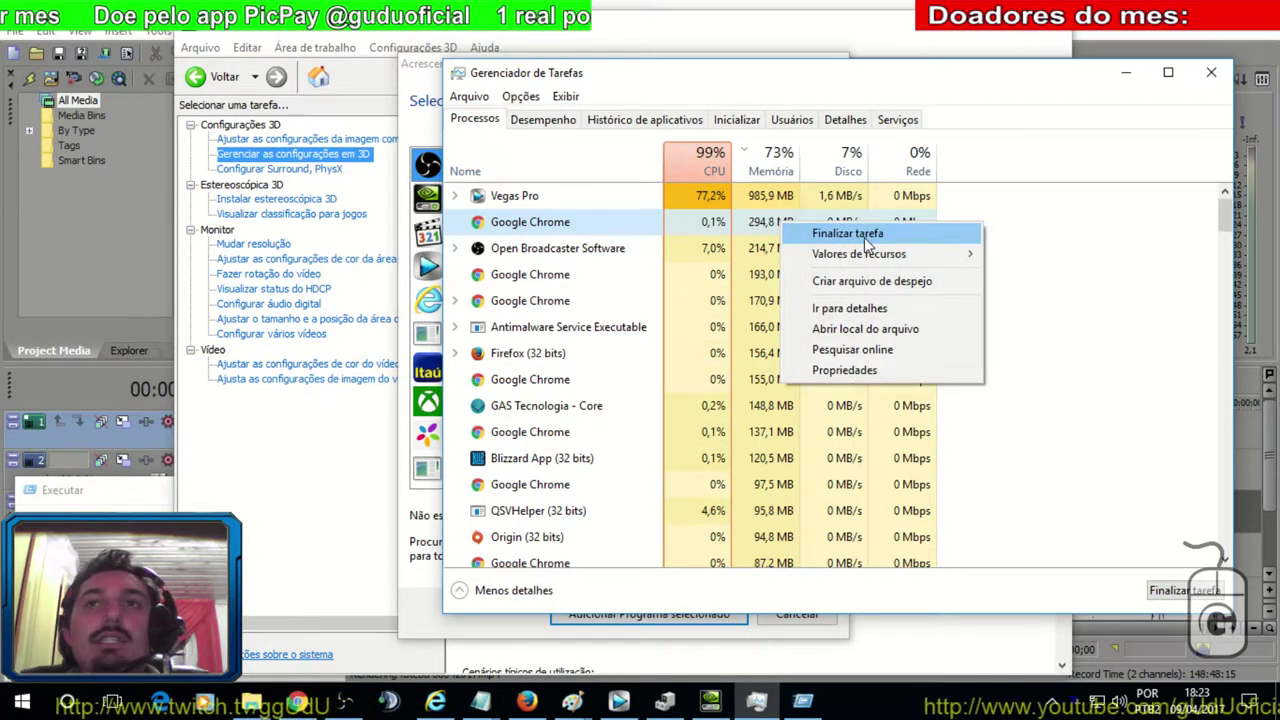
pyautogui.click(1080, 246)
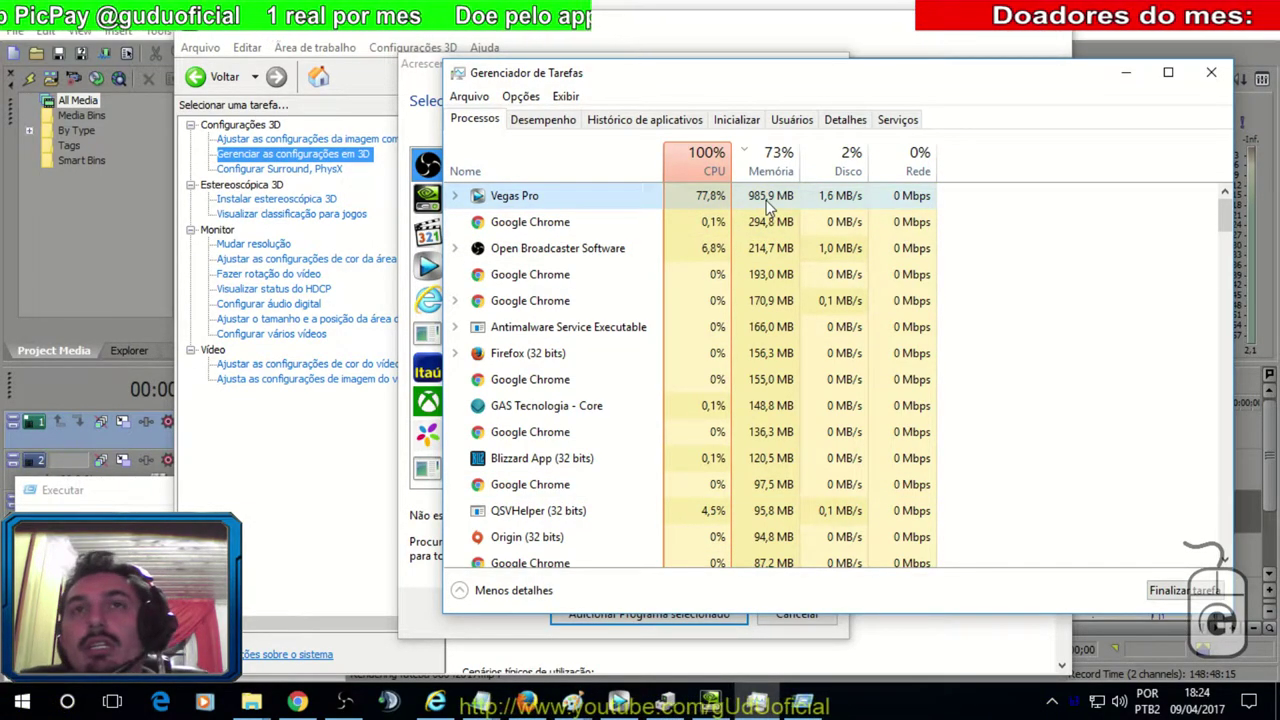
pyautogui.click(840, 120)
pyautogui.click(889, 170)
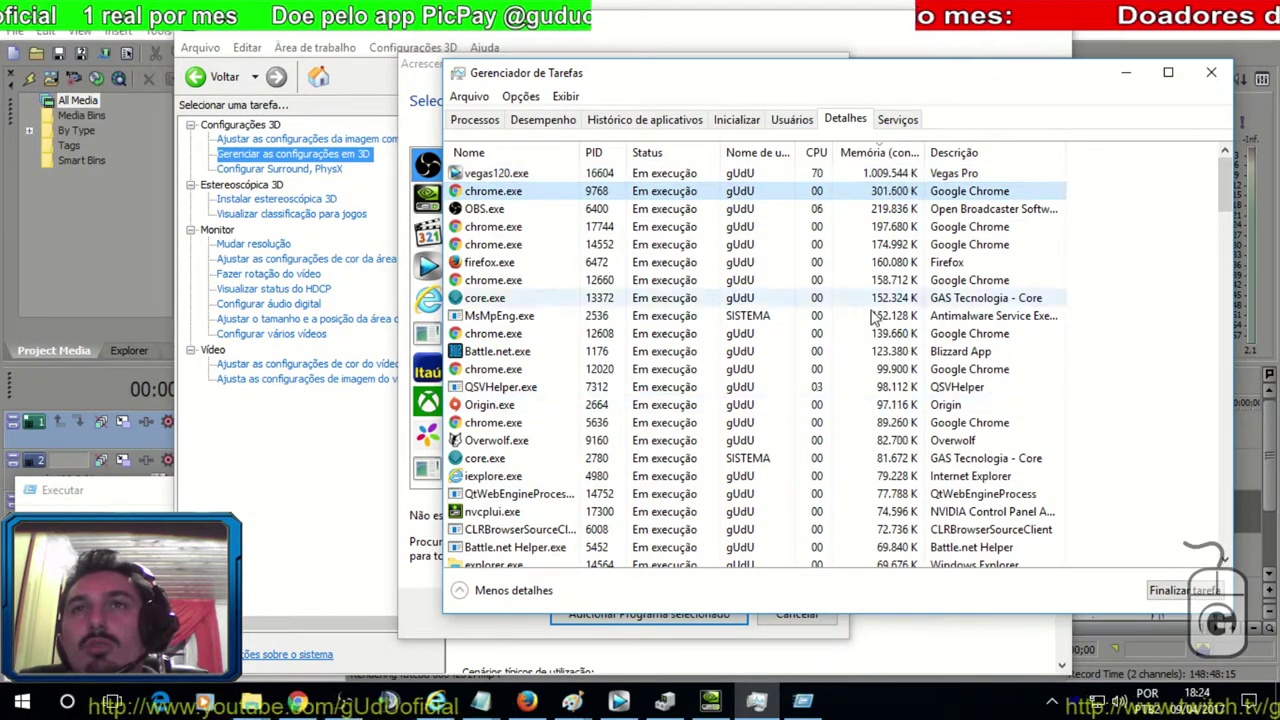
pyautogui.click(543, 121)
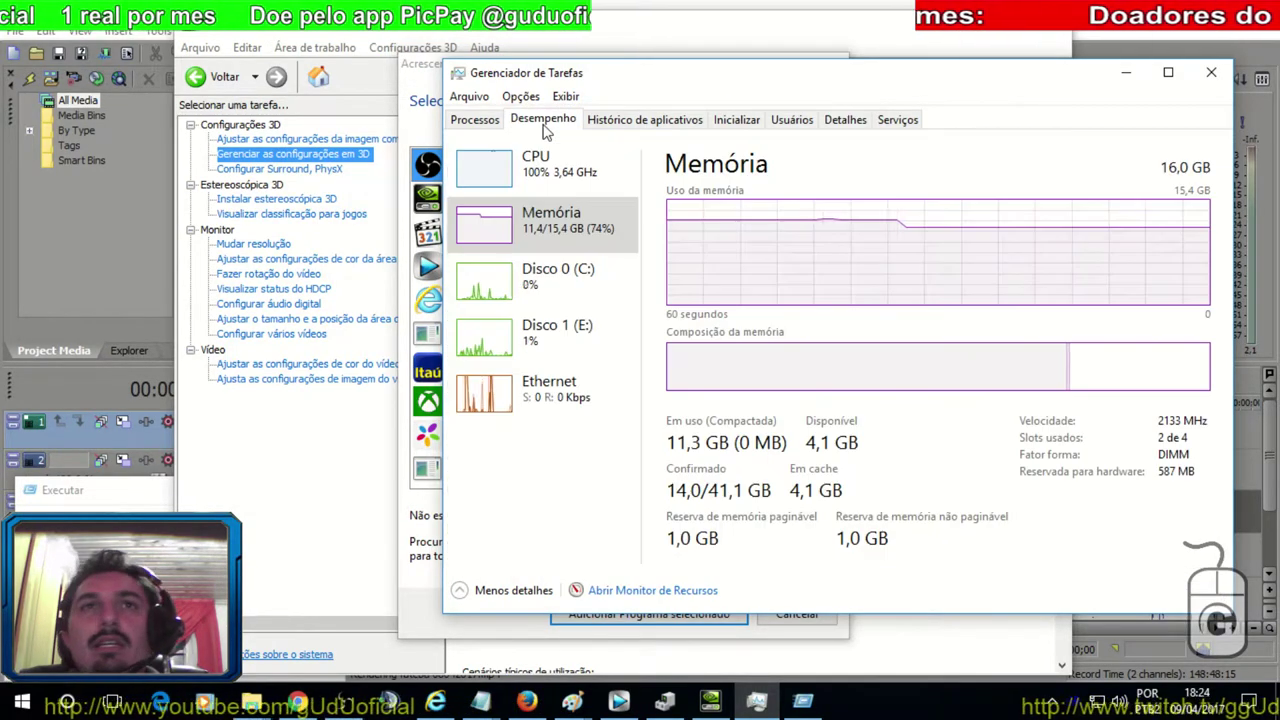
pyautogui.click(478, 121)
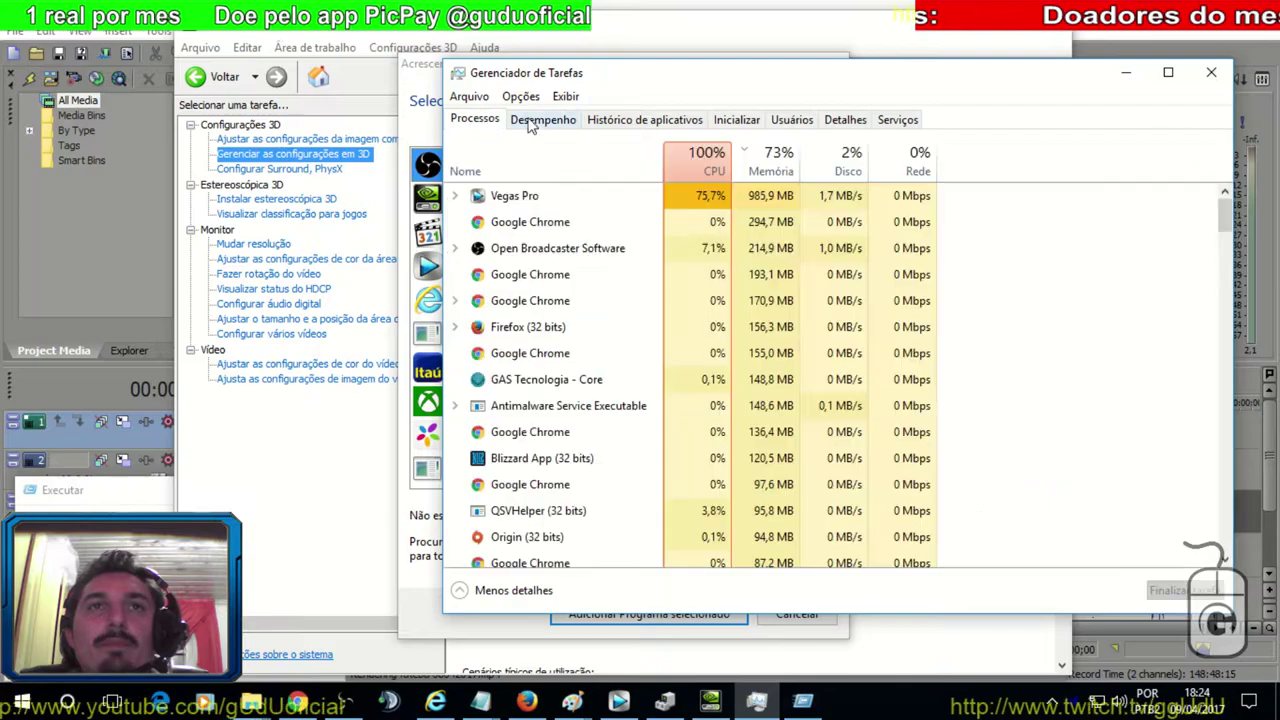
pyautogui.rightClick(620, 222)
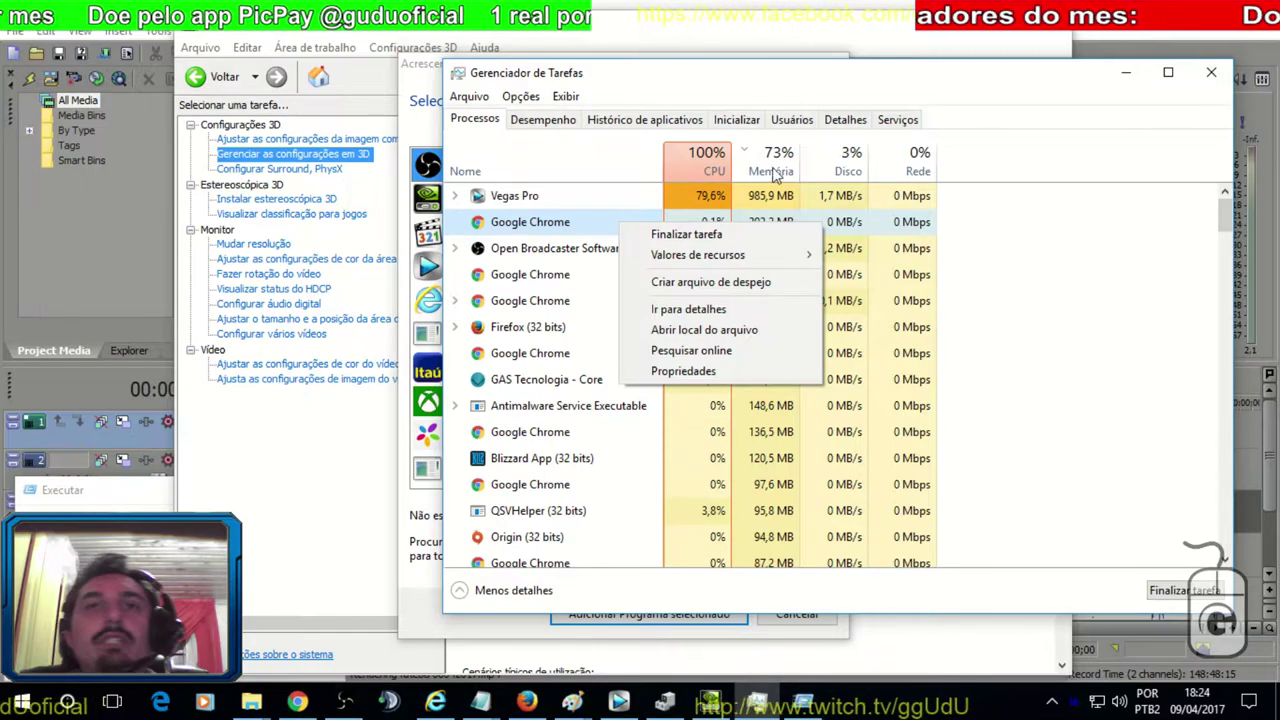
pyautogui.click(1049, 260)
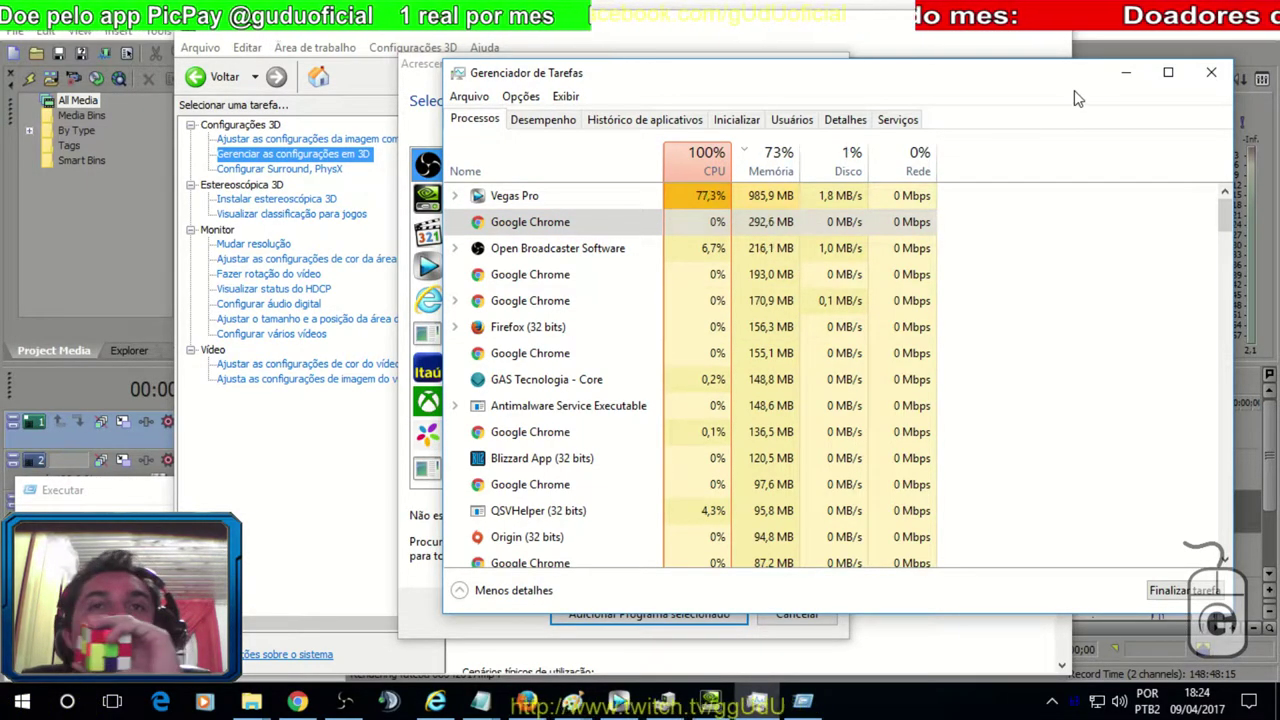
# Return to NVIDIA Control Panel and add Vegas Pro to the programs with customized 3D settings.
pyautogui.click(1128, 74)
pyautogui.click(500, 266)
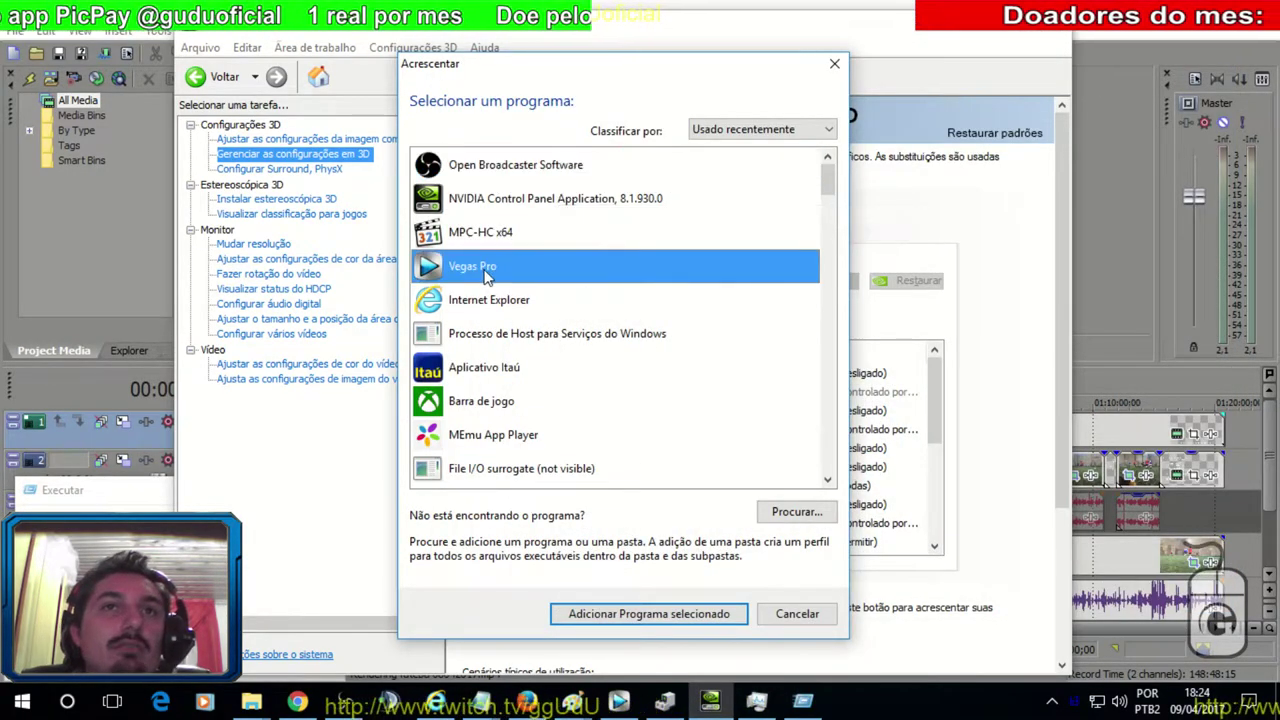
pyautogui.click(667, 613)
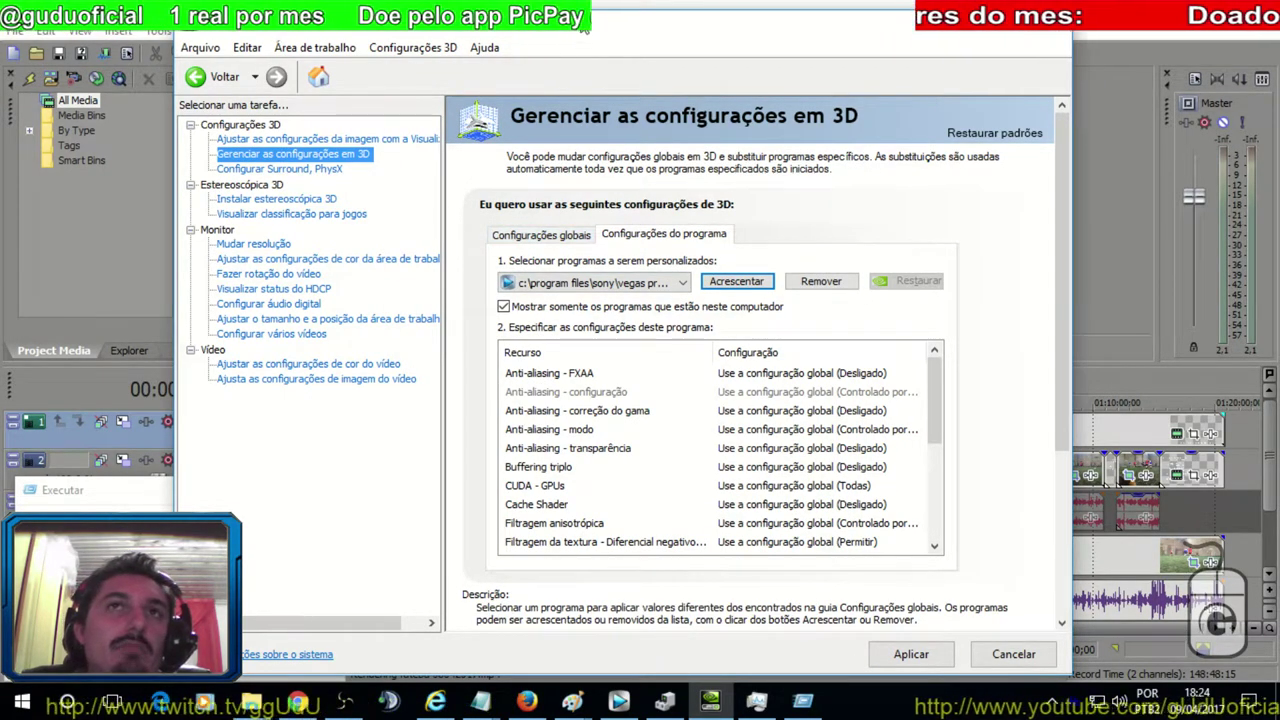
# Review the global 3D settings for texture filtering quality, power management mode and maximum pre-rendered frames.
pyautogui.click(535, 236)
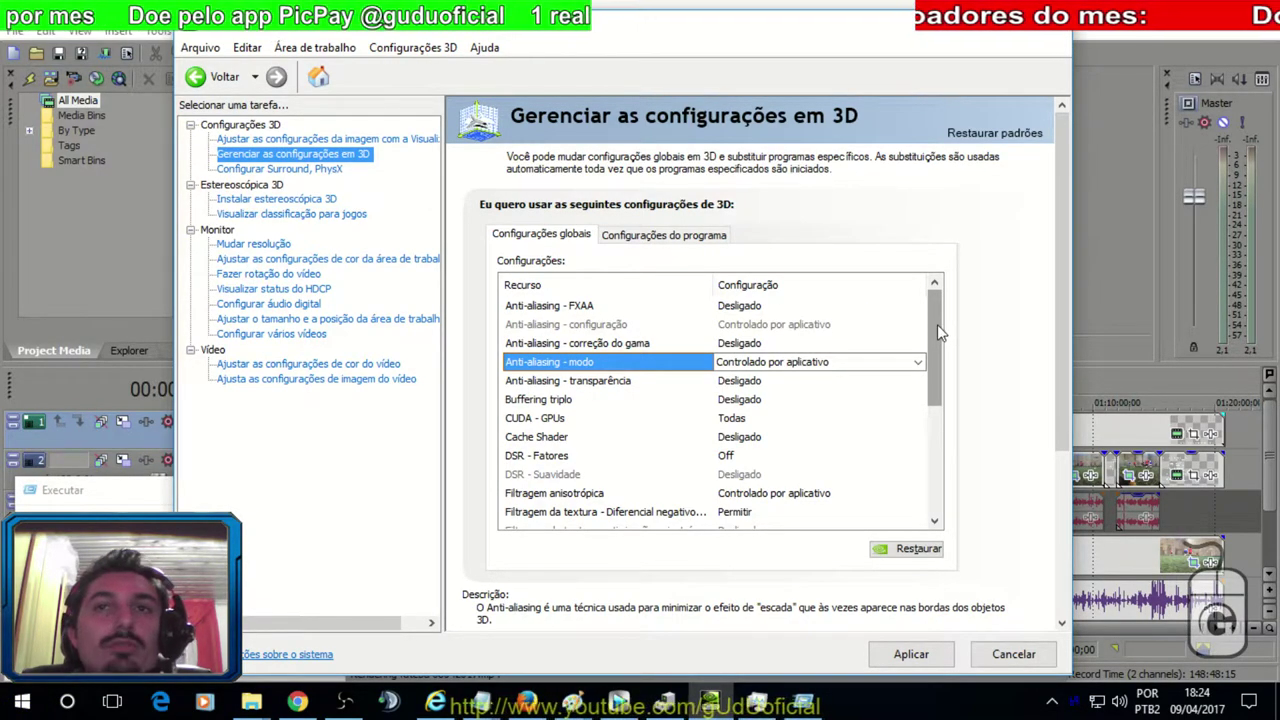
pyautogui.moveTo(937, 324); pyautogui.dragTo(928, 419)
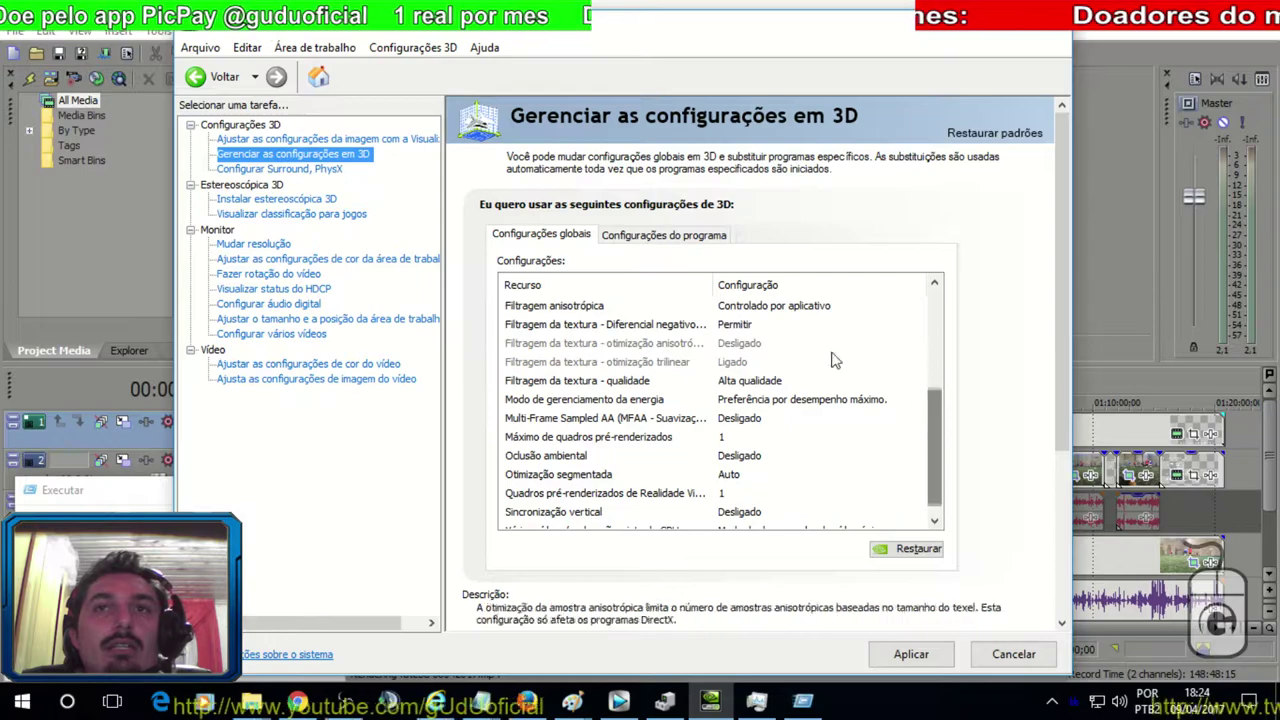
pyautogui.click(760, 381)
pyautogui.click(798, 413)
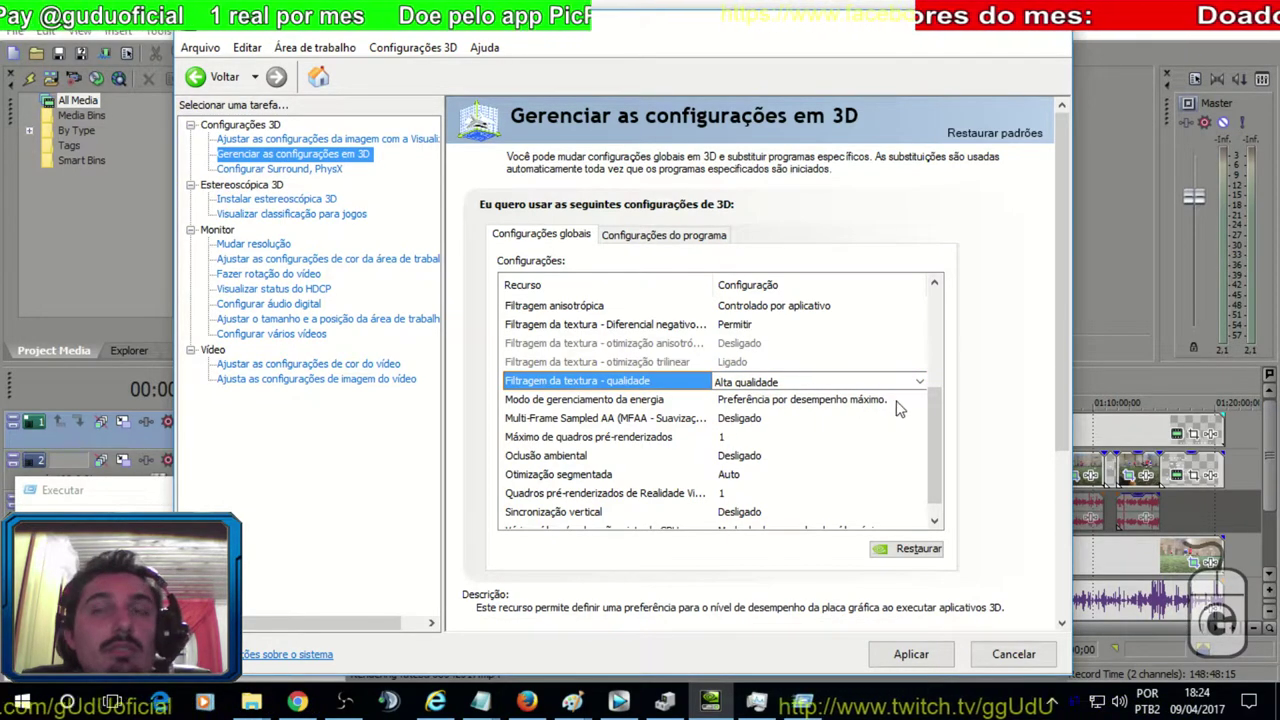
pyautogui.moveTo(934, 415); pyautogui.dragTo(934, 429)
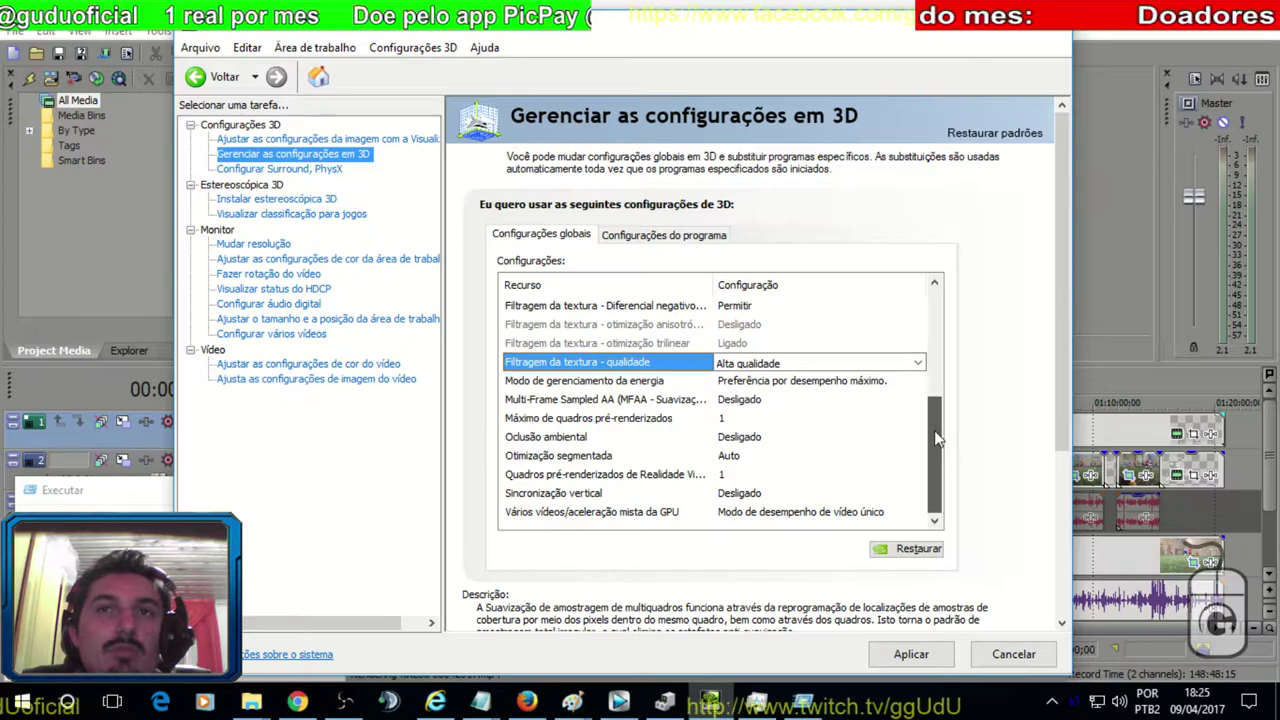
pyautogui.click(775, 420)
pyautogui.click(978, 383)
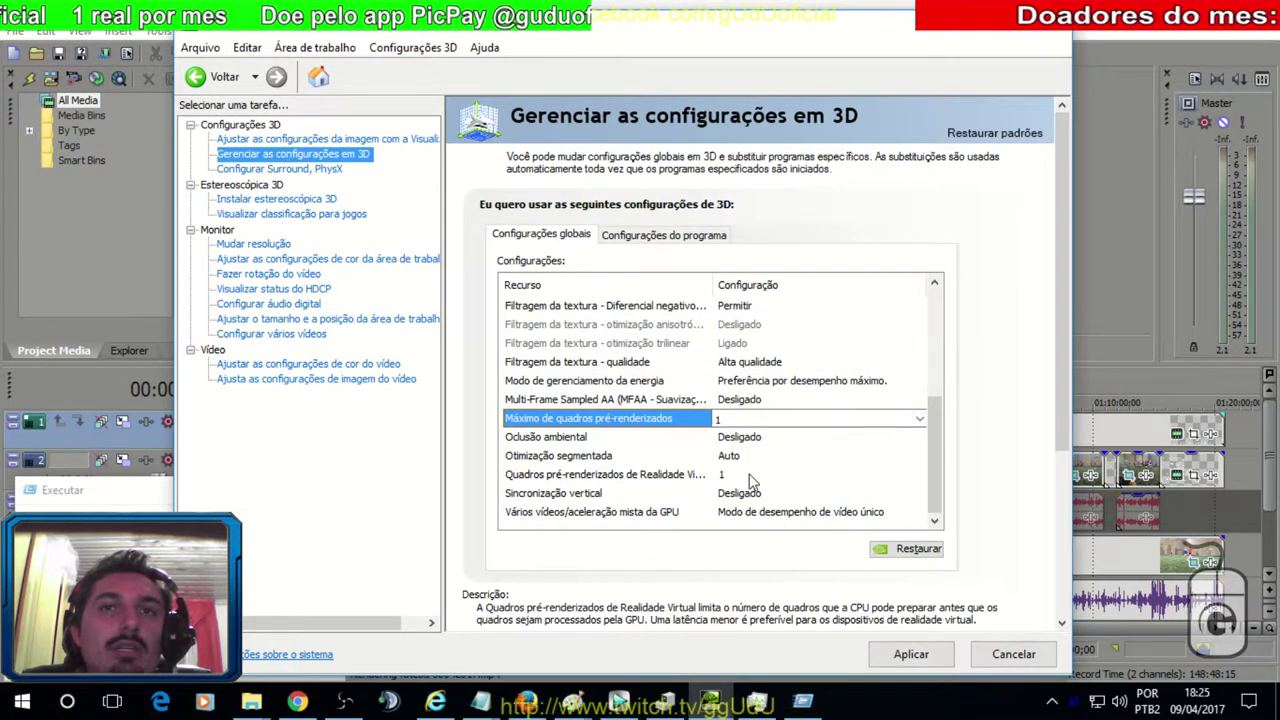
# Review the global settings for virtual reality pre-rendered frames, threaded optimization, vertical sync and multi-display/mixed-GPU acceleration.
pyautogui.click(757, 477)
pyautogui.click(1010, 447)
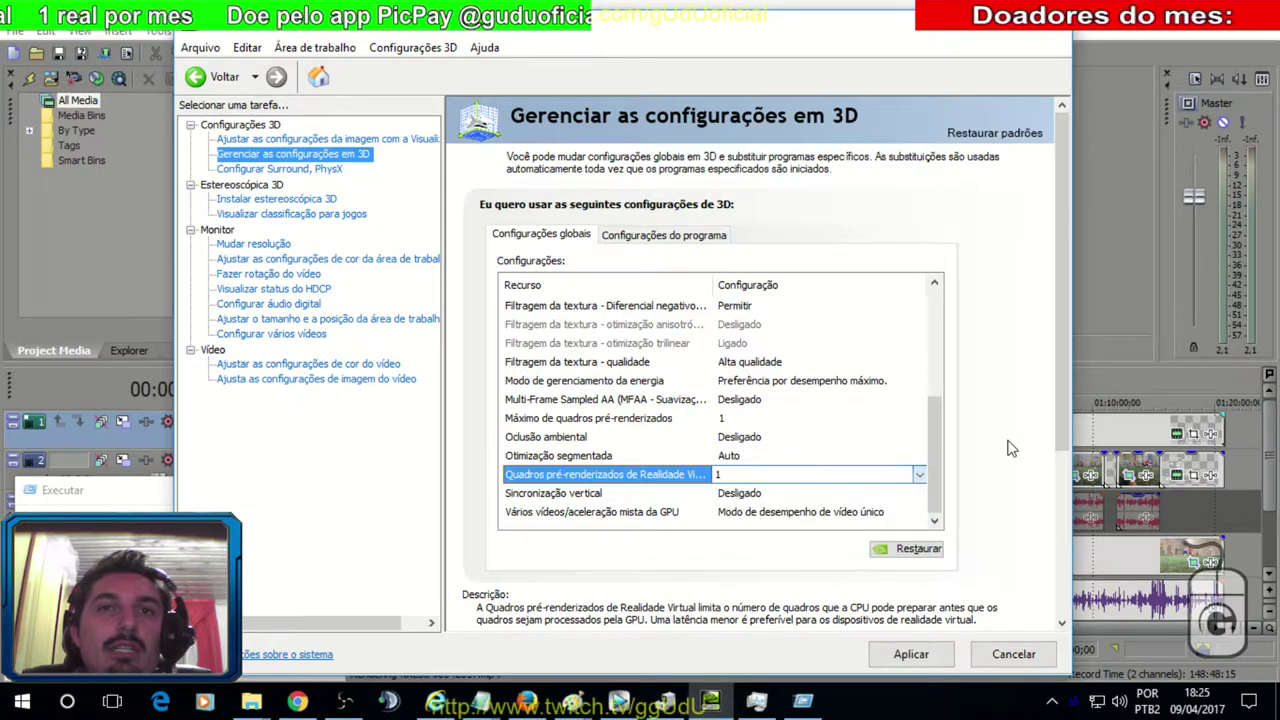
pyautogui.click(777, 455)
pyautogui.click(920, 455)
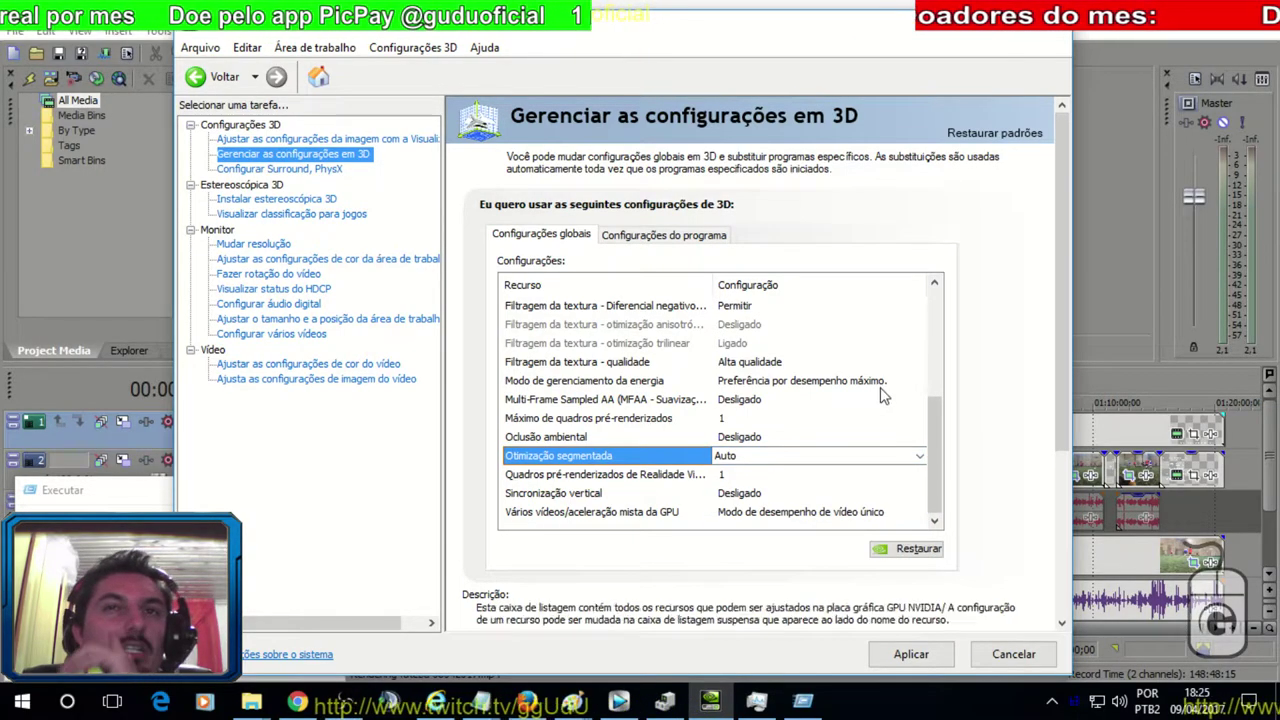
pyautogui.click(820, 495)
pyautogui.click(822, 512)
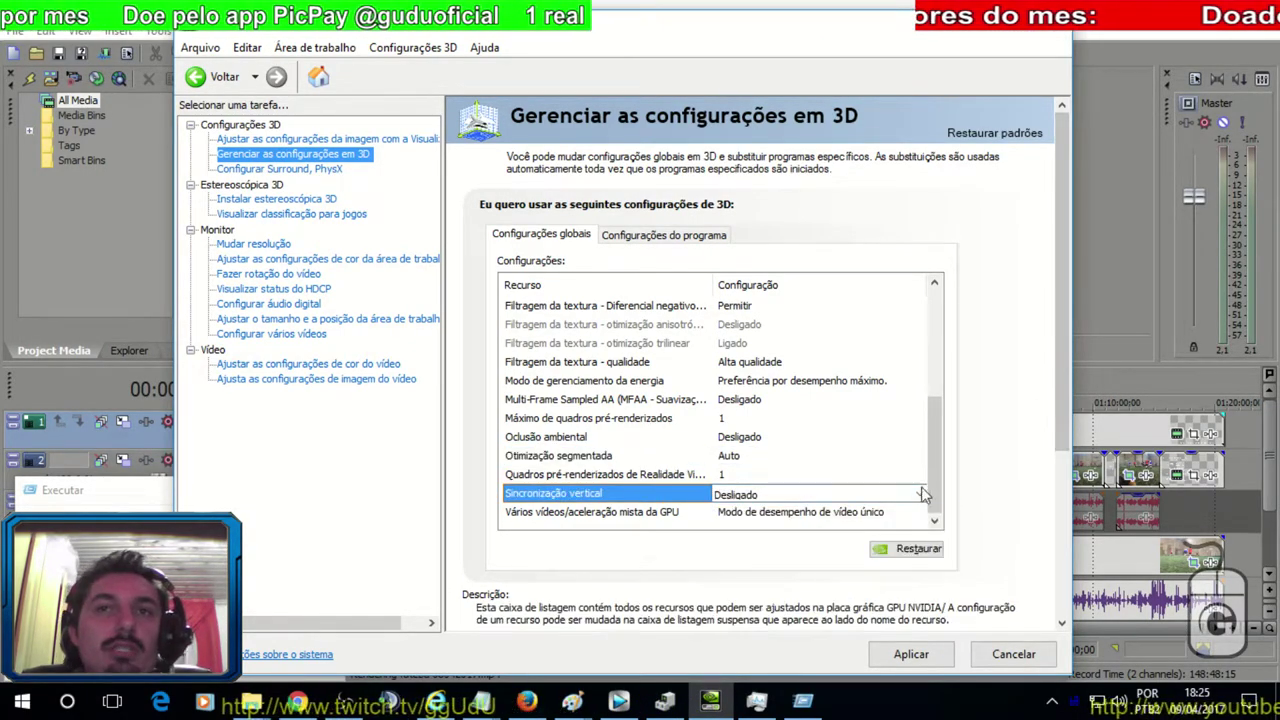
pyautogui.click(890, 515)
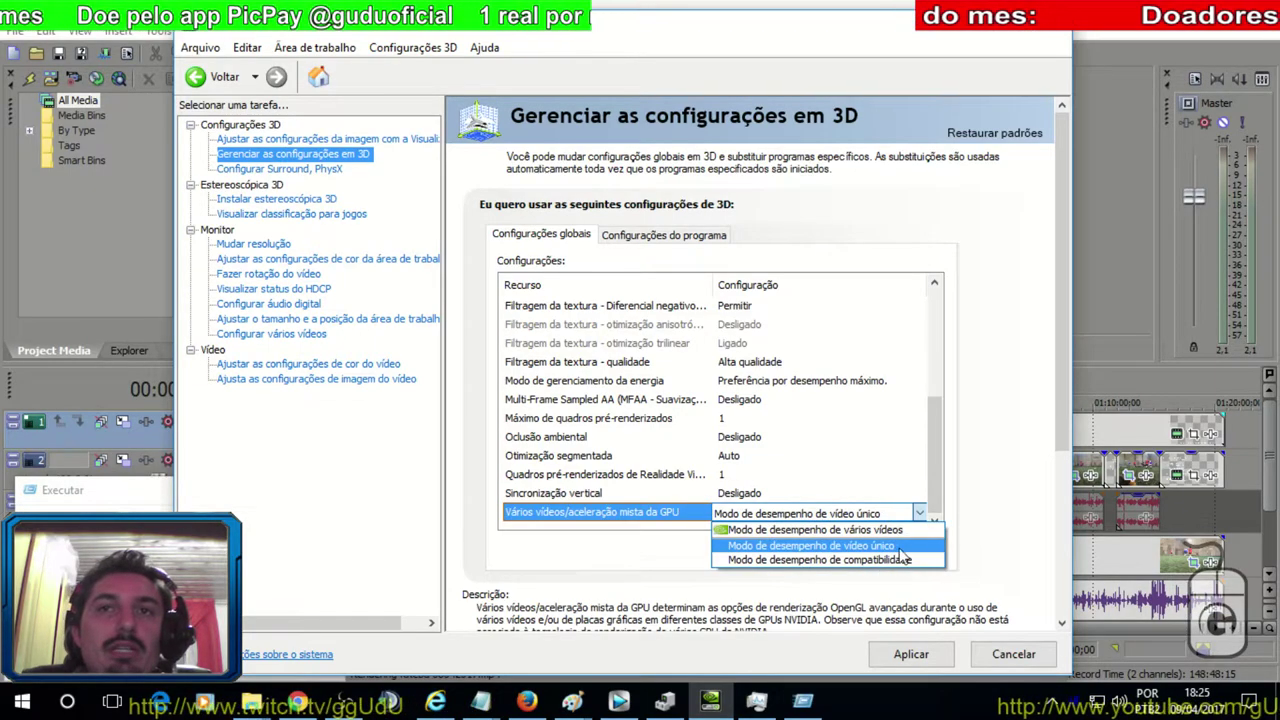
pyautogui.click(1018, 443)
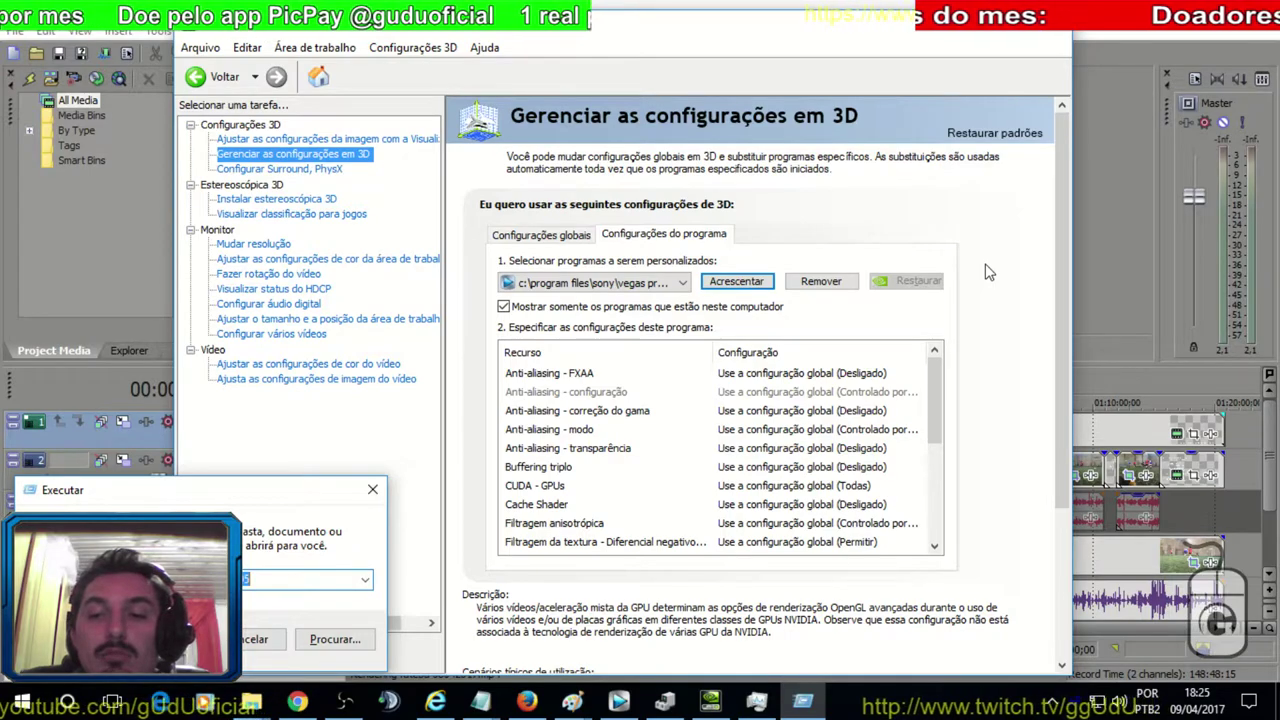
# Close the NVIDIA Control Panel and return to the Vegas Pro render.
pyautogui.press('Escape')
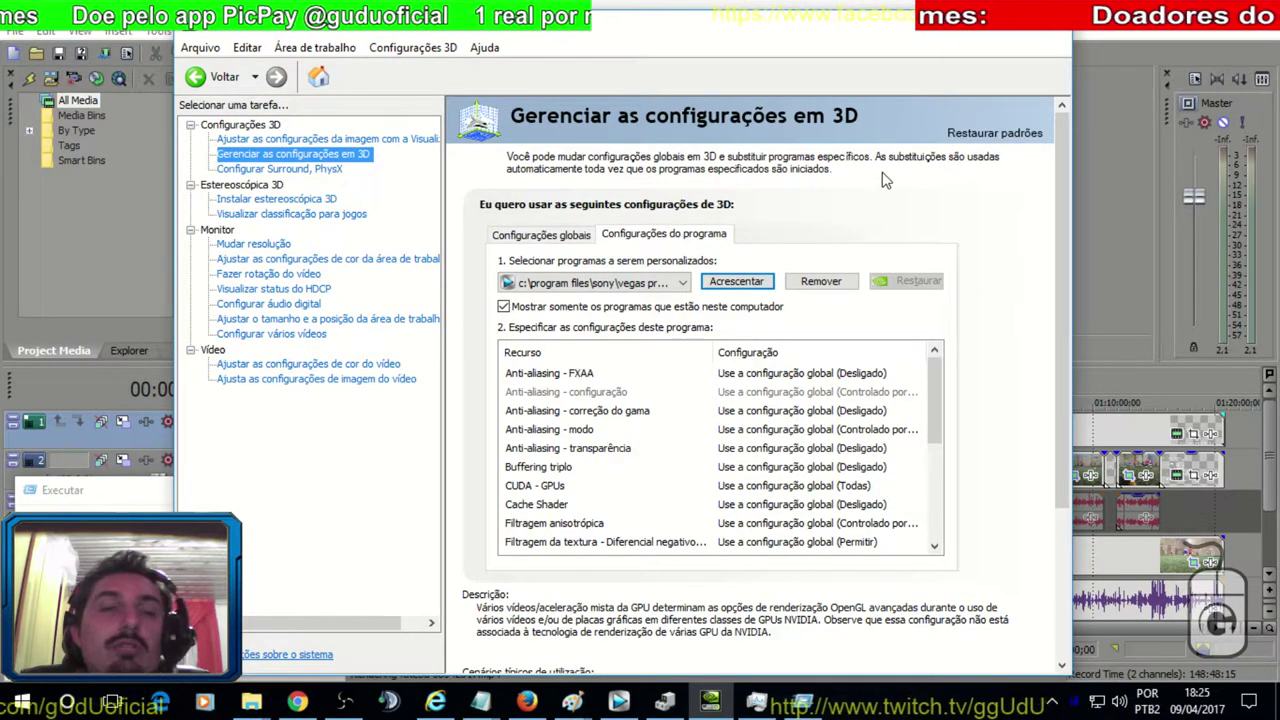
pyautogui.click(1047, 35)
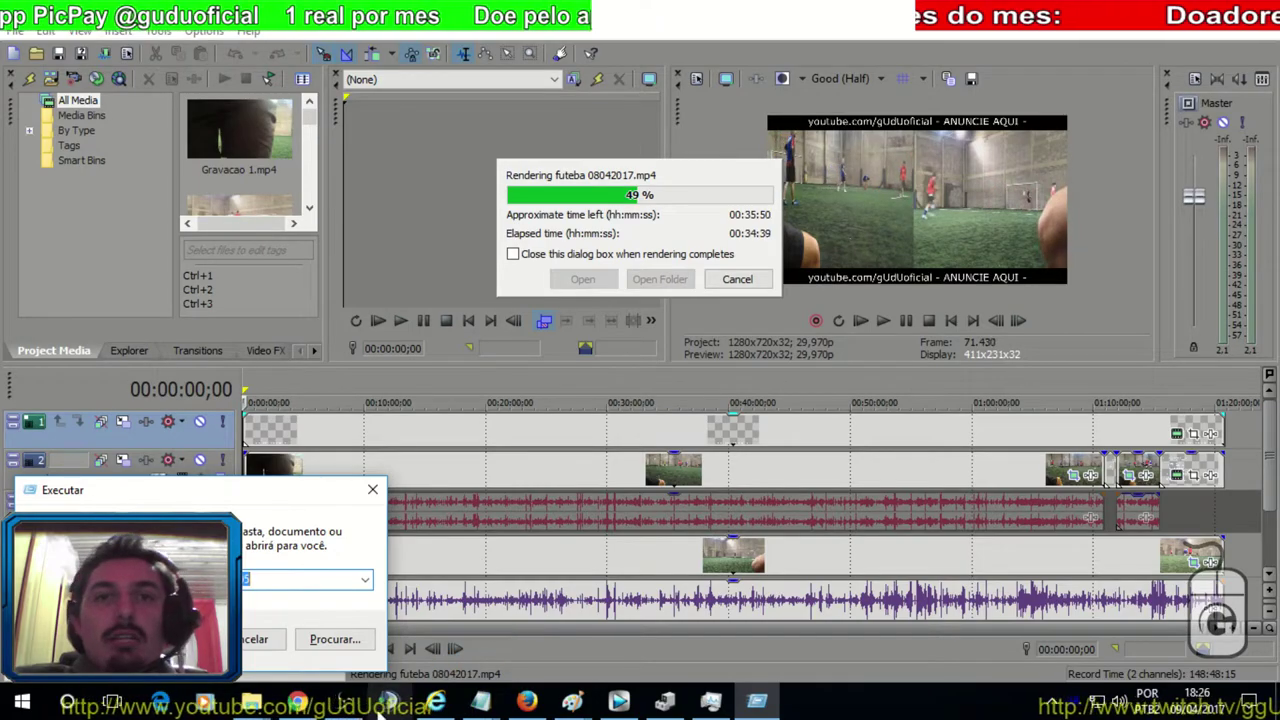
pyautogui.click(343, 703)
pyautogui.click(343, 703)
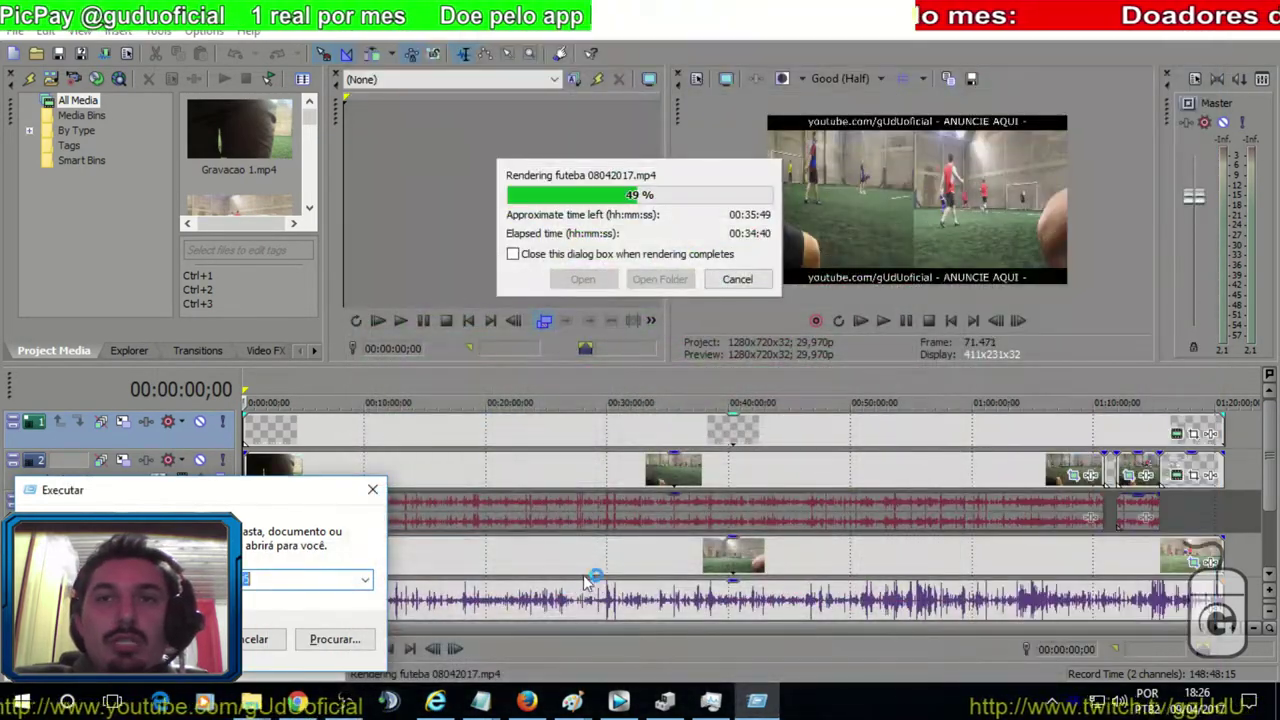
pyautogui.click(343, 703)
# Switch to the other YouTube fix video in Chrome and play it full screen from 3:20, where the Vegas preferences are opened.
pyautogui.click(297, 703)
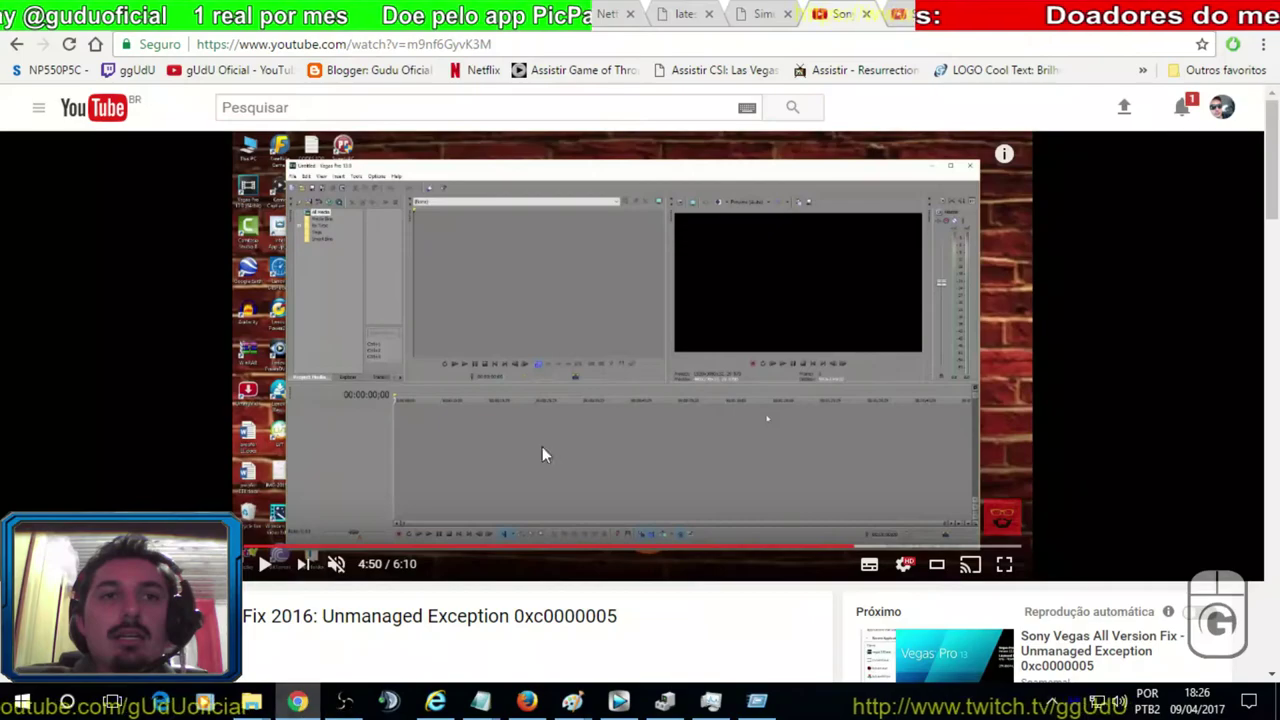
pyautogui.click(906, 15)
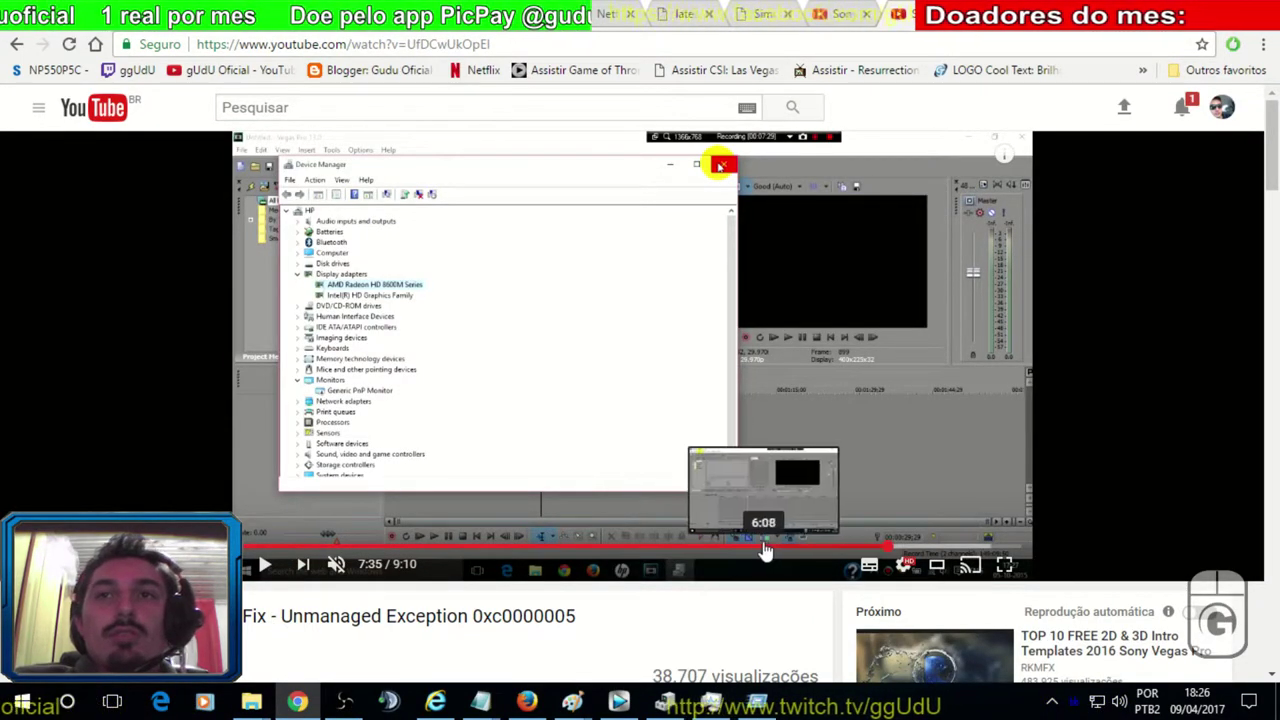
pyautogui.click(530, 548)
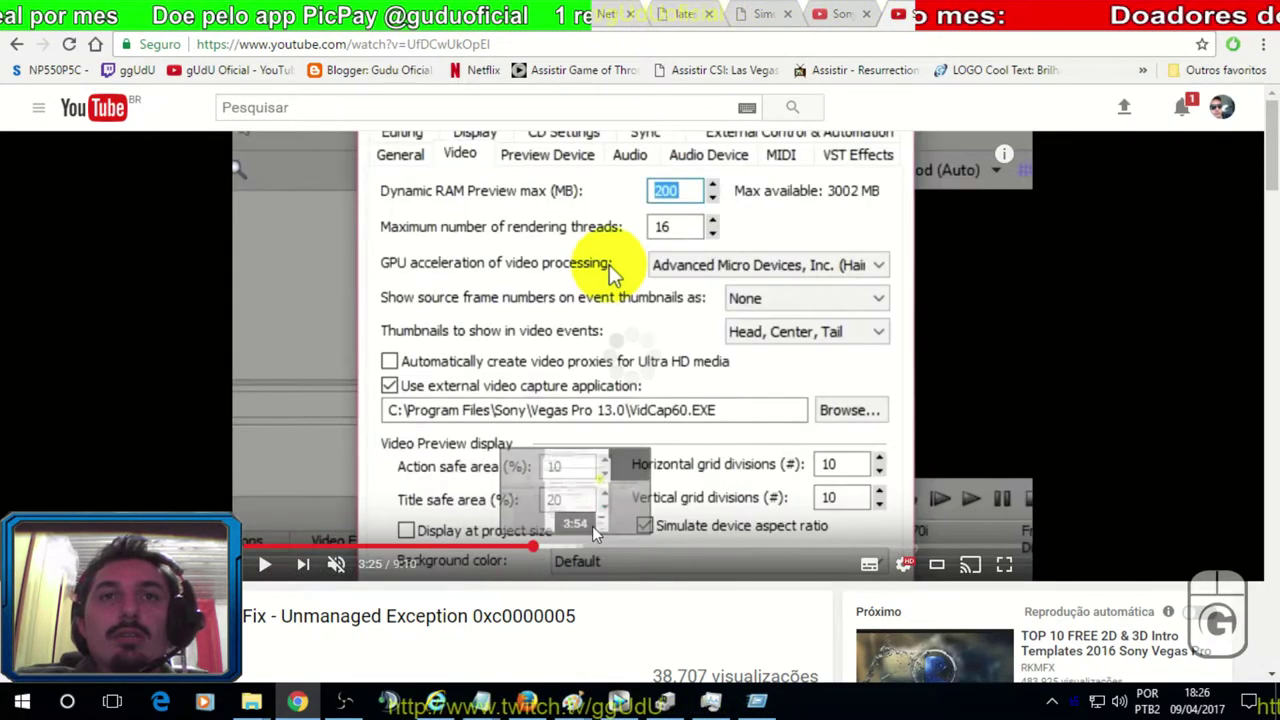
pyautogui.click(1004, 564)
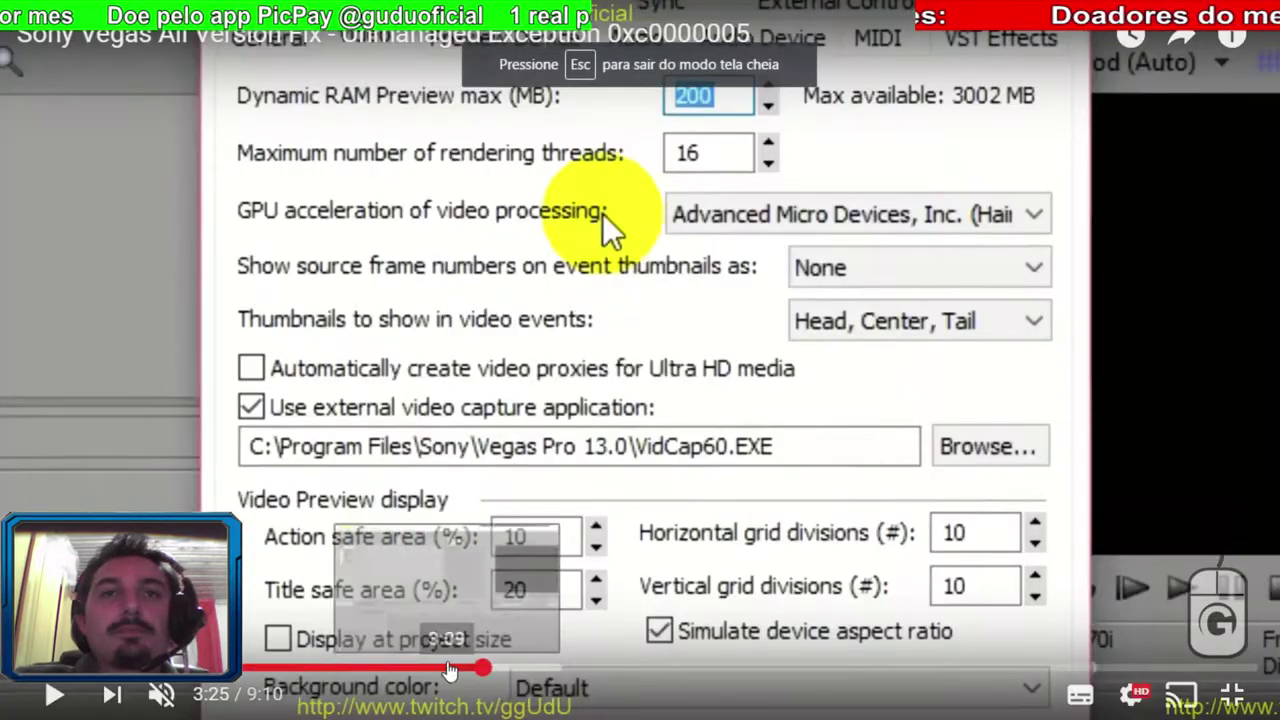
pyautogui.click(472, 668)
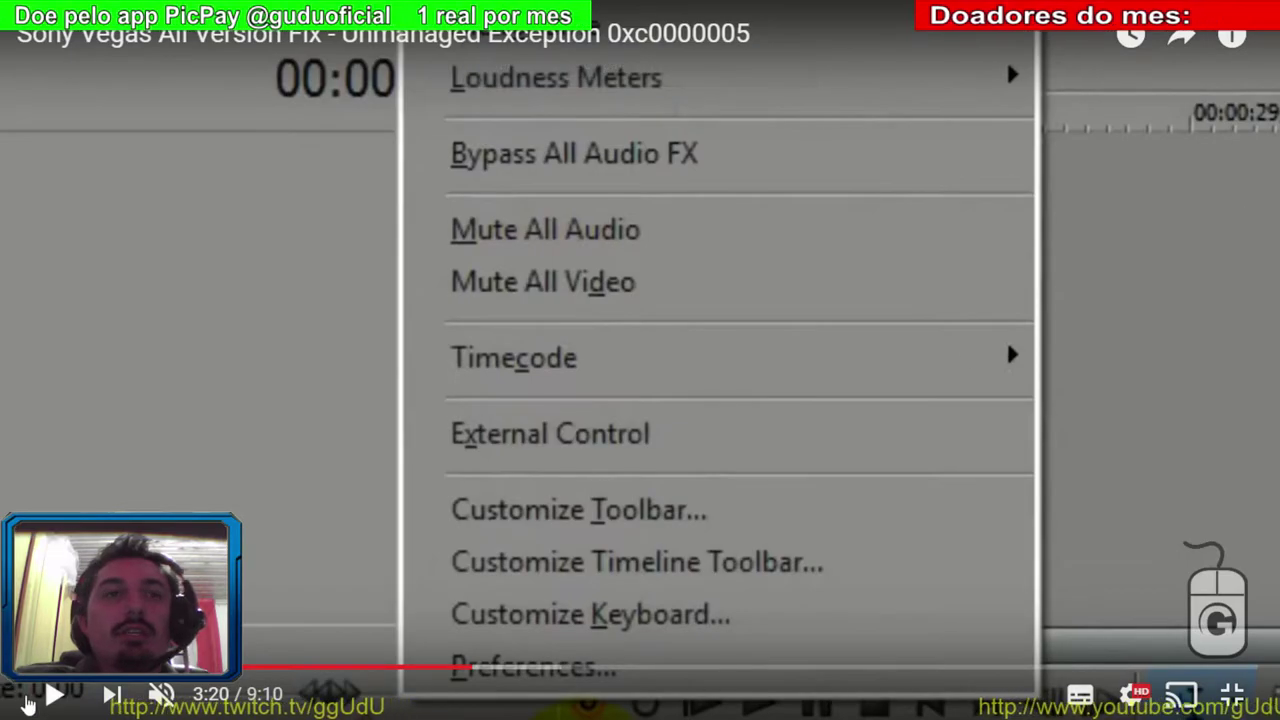
pyautogui.click(22, 704)
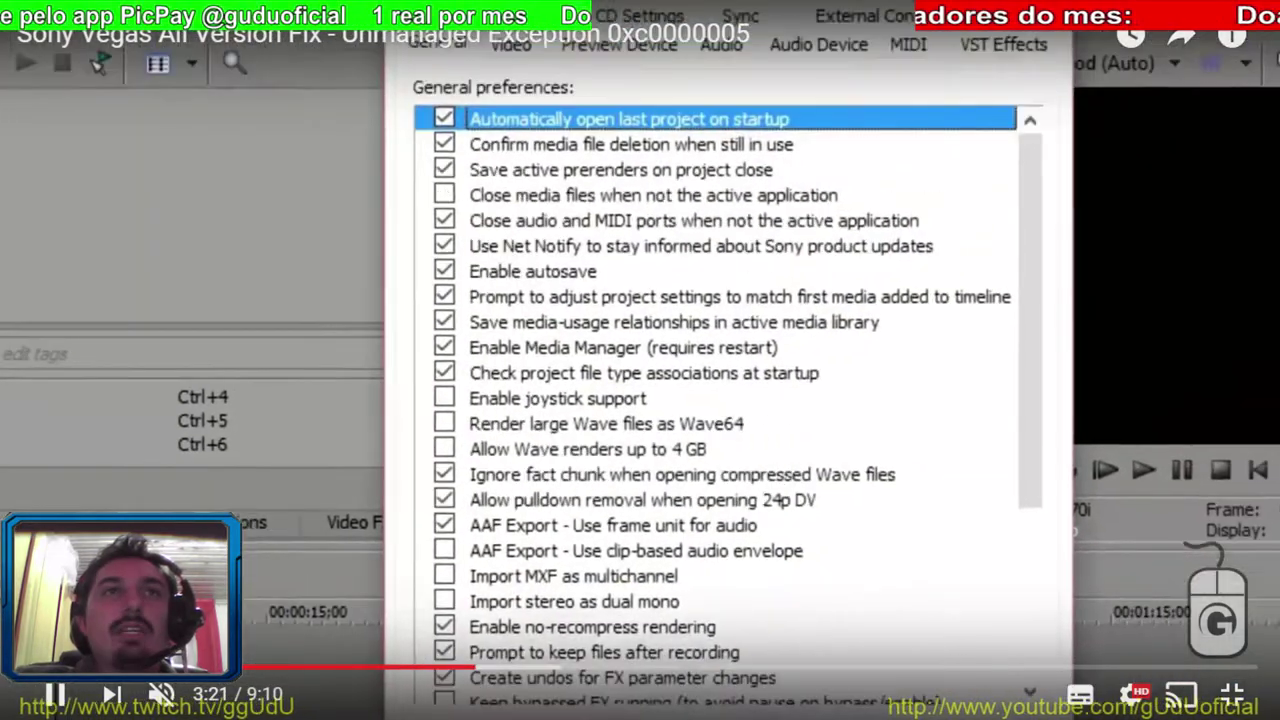
# Replay the fix video from the switchable graphics settings at 2:09, skip ahead, and pause at the Video preferences around 3:23.
pyautogui.click(314, 668)
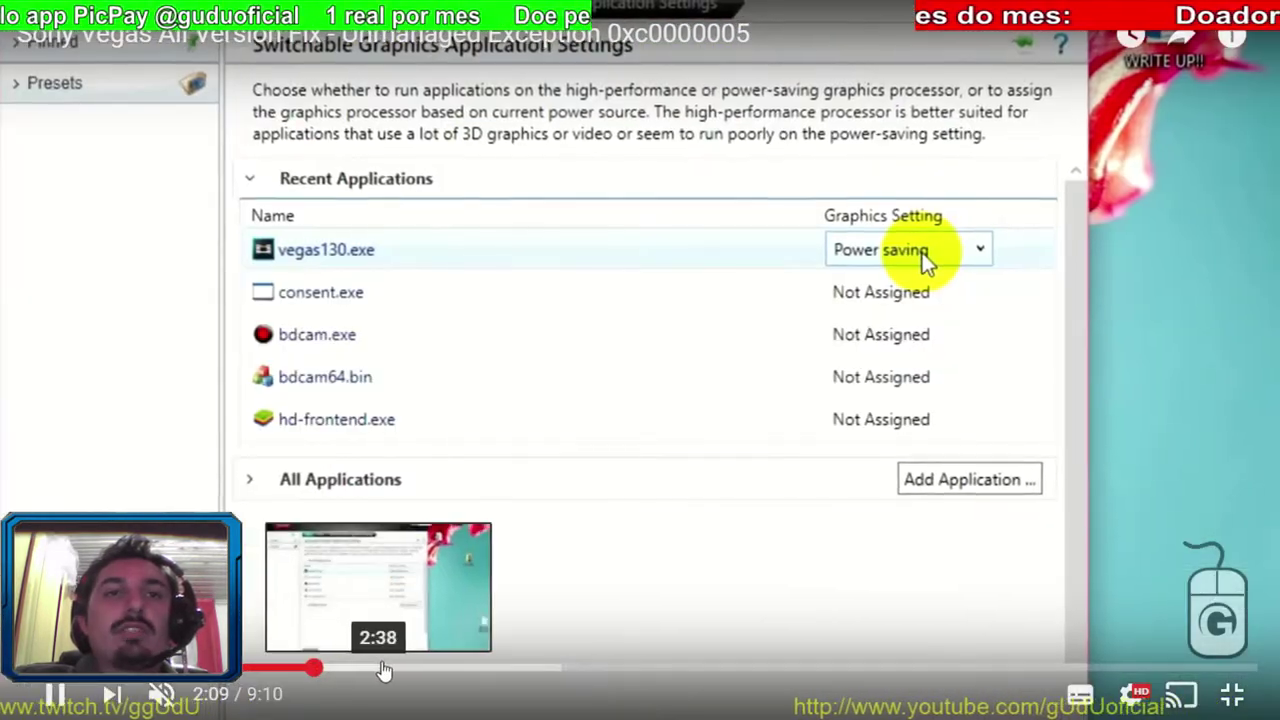
pyautogui.click(420, 668)
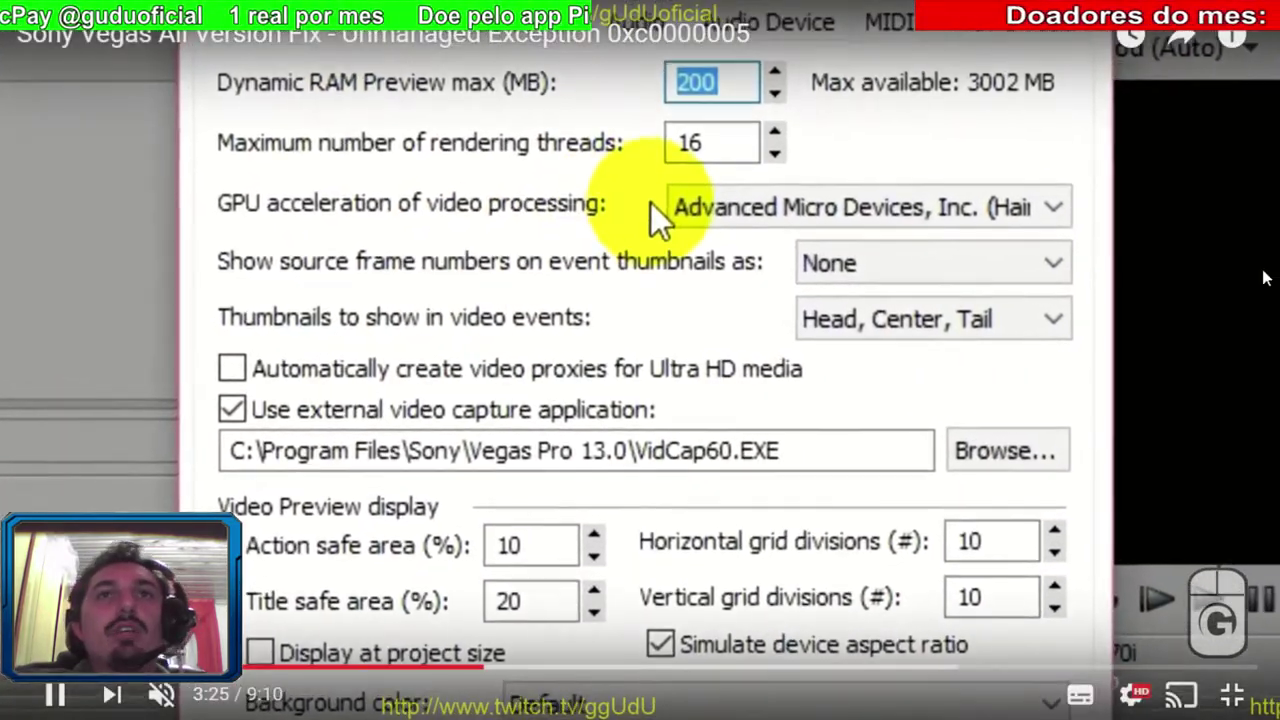
pyautogui.click(1261, 276)
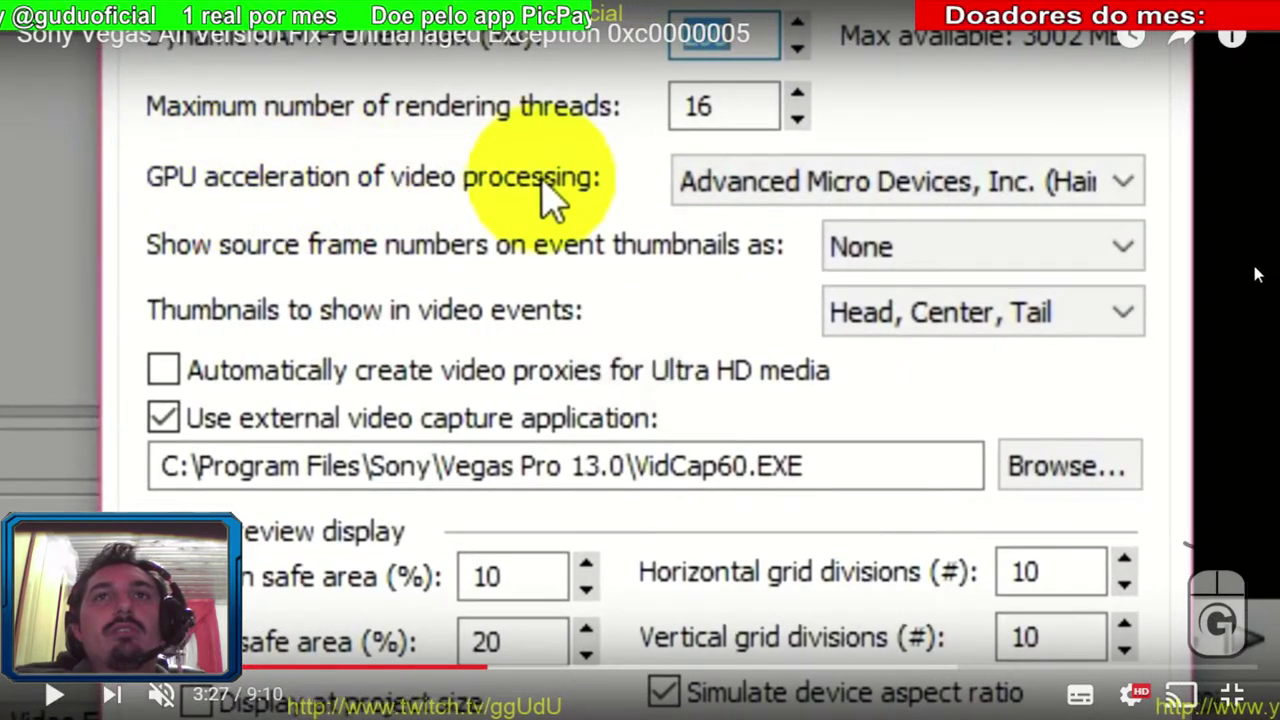
pyautogui.click(480, 668)
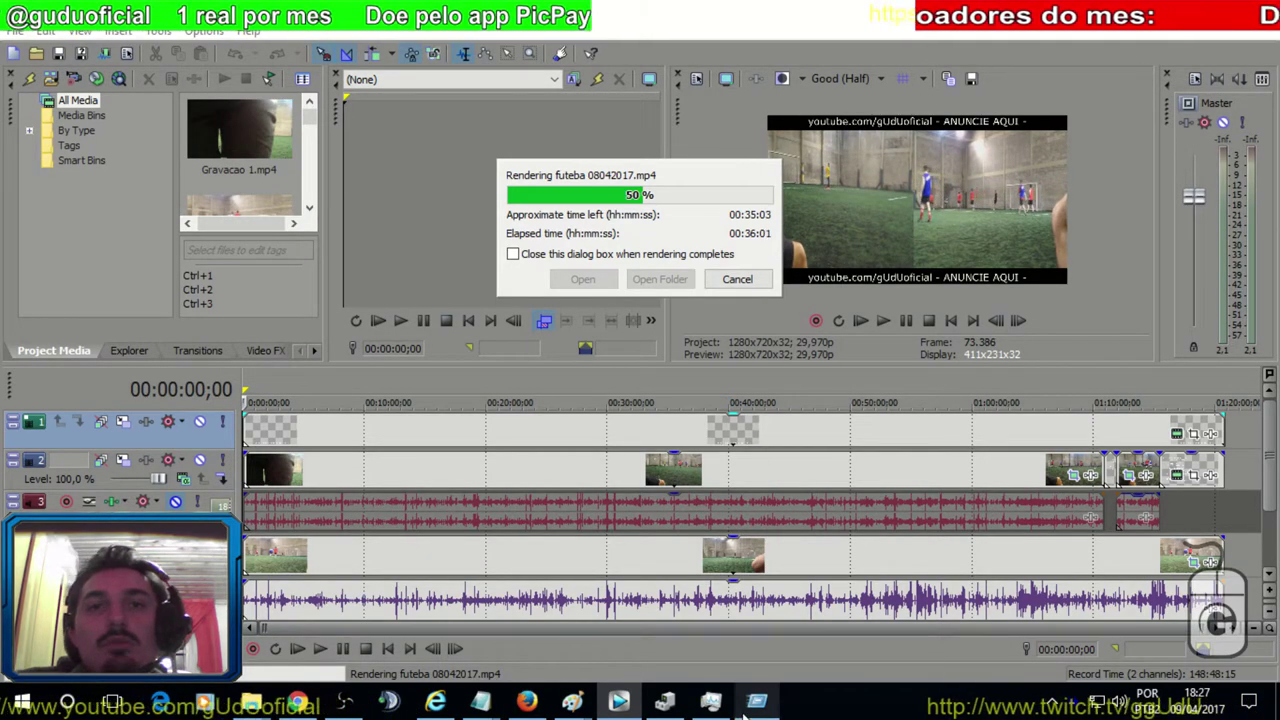
# Open the file location of the recently added Vegas Pro 12.0 (64-bit) program.
pyautogui.moveTo(753, 705)
pyautogui.click(22, 705)
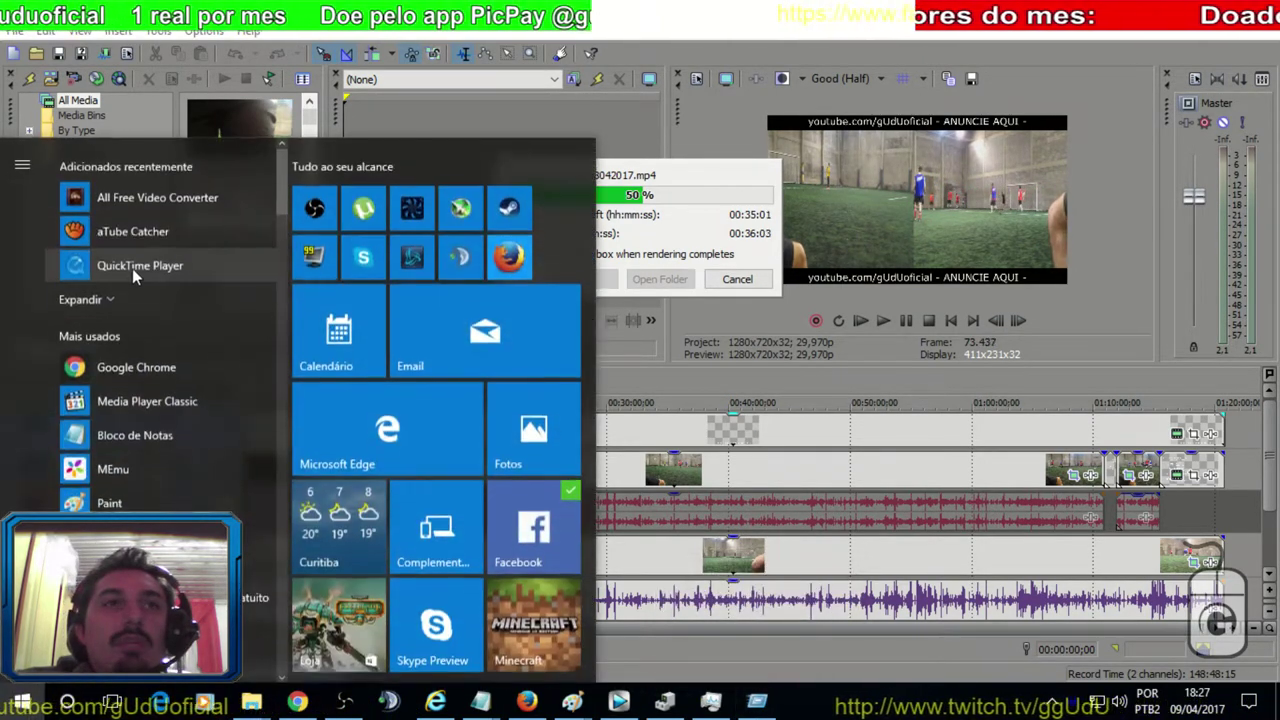
pyautogui.click(120, 295)
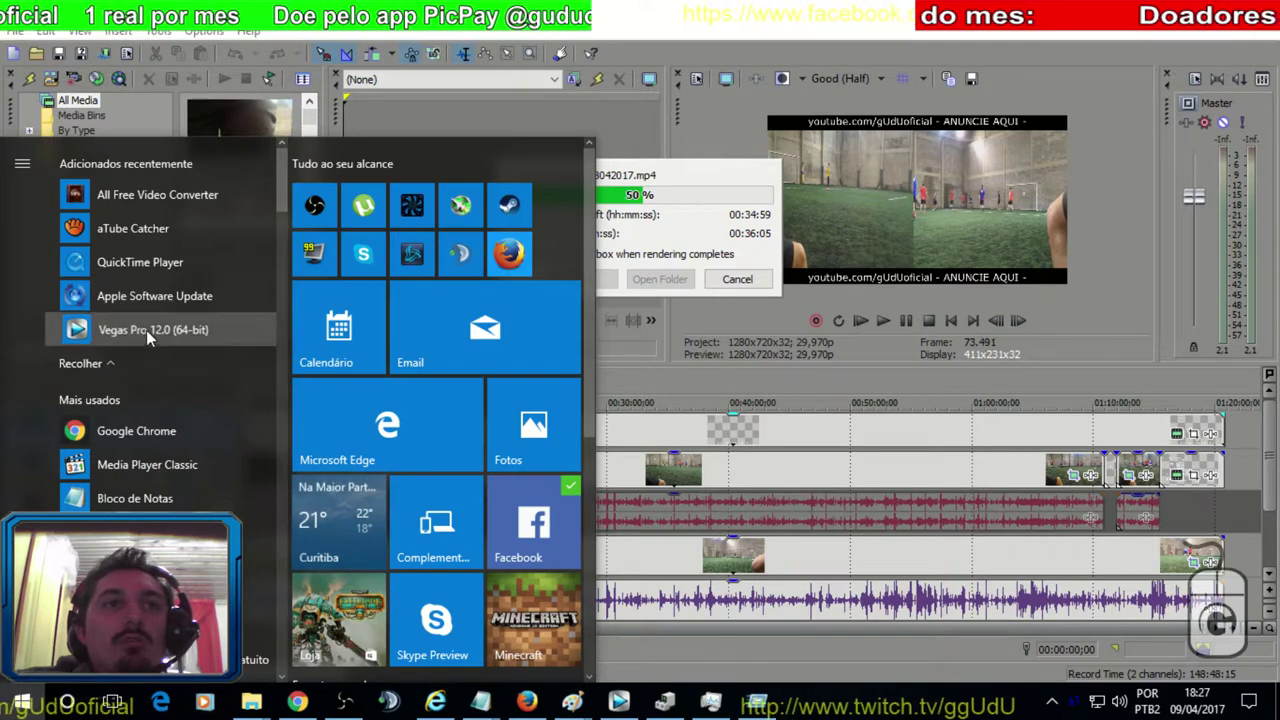
pyautogui.rightClick(146, 330)
pyautogui.moveTo(251, 380)
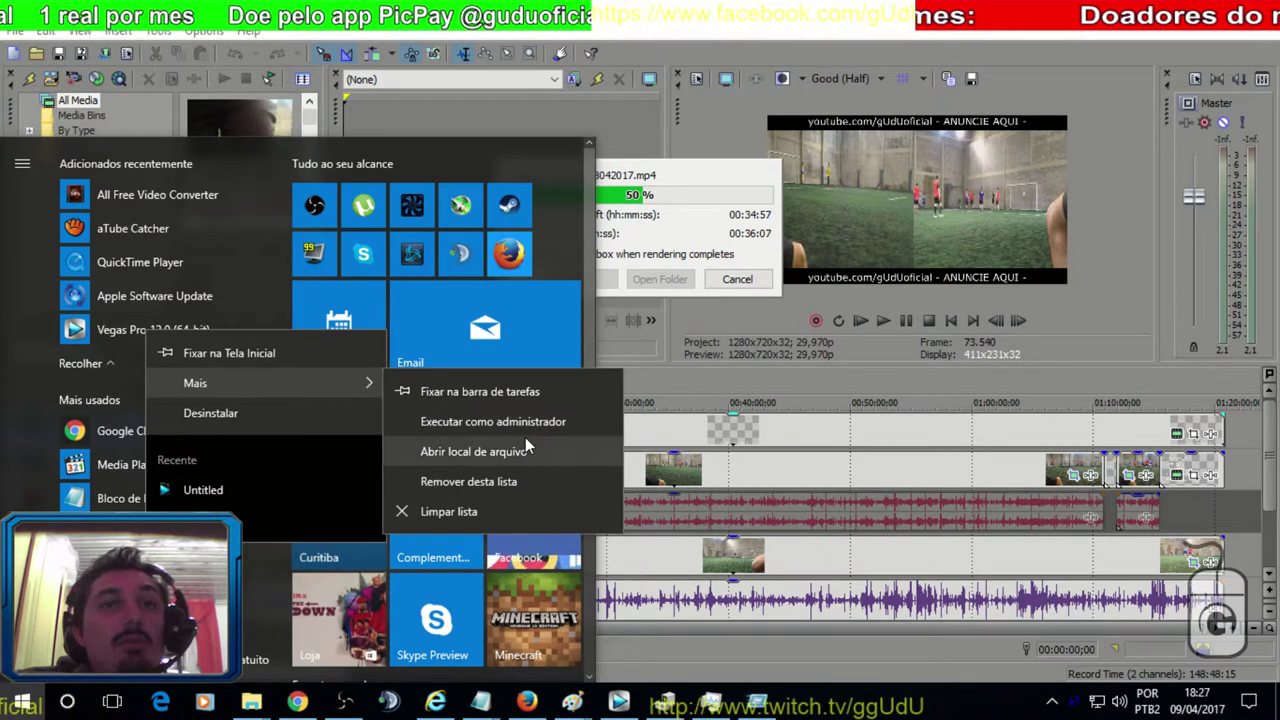
pyautogui.click(492, 453)
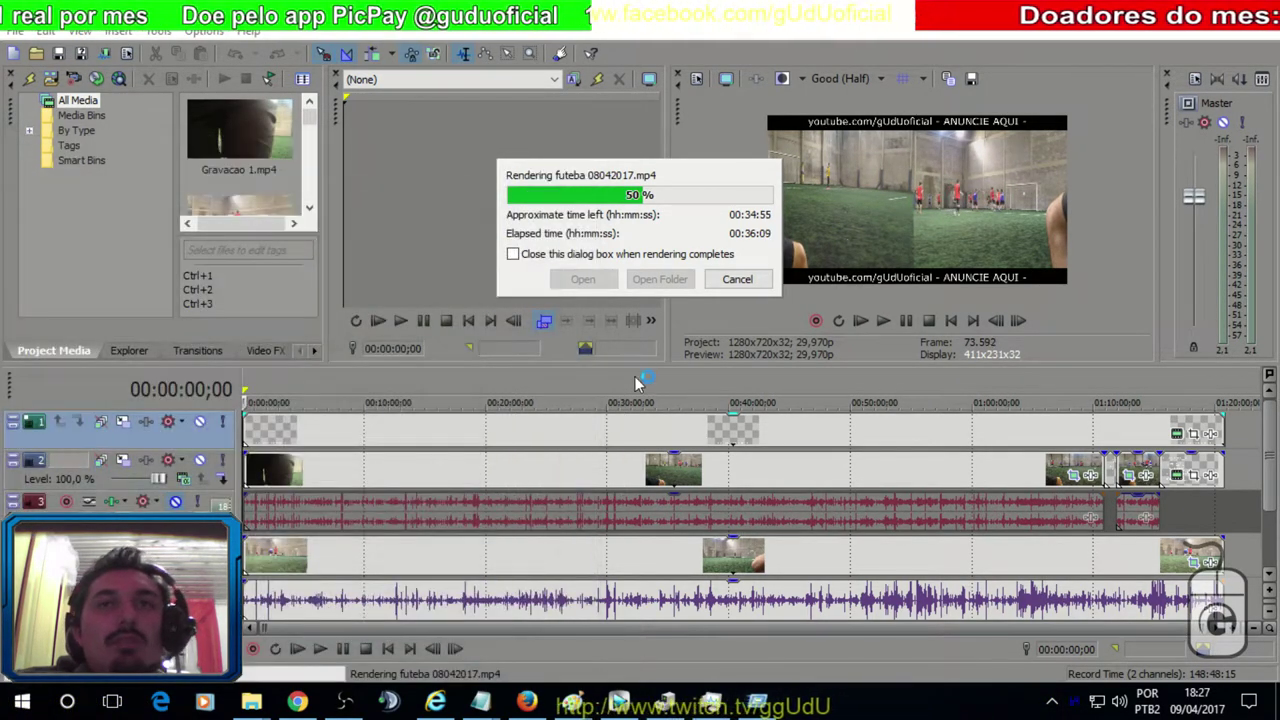
# Open the properties of the Vegas Pro 12.0 (64-bit) shortcut and bring up its compatibility settings.
pyautogui.rightClick(552, 196)
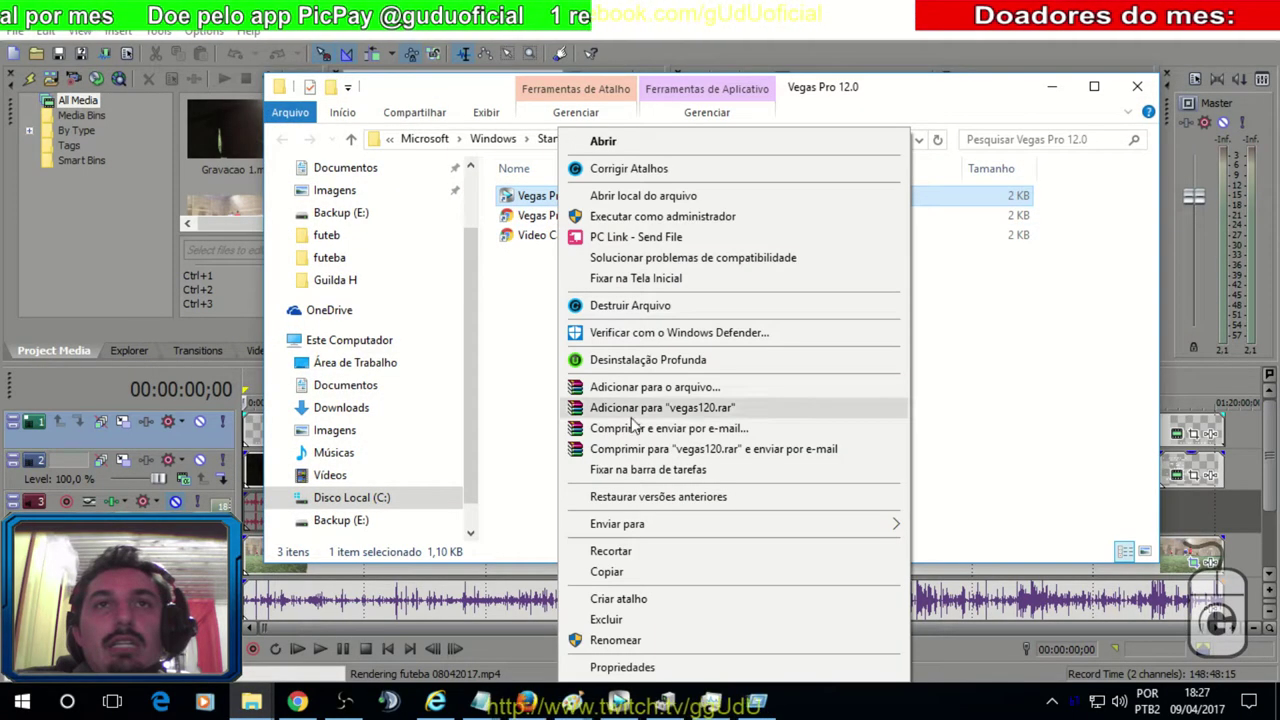
pyautogui.click(676, 665)
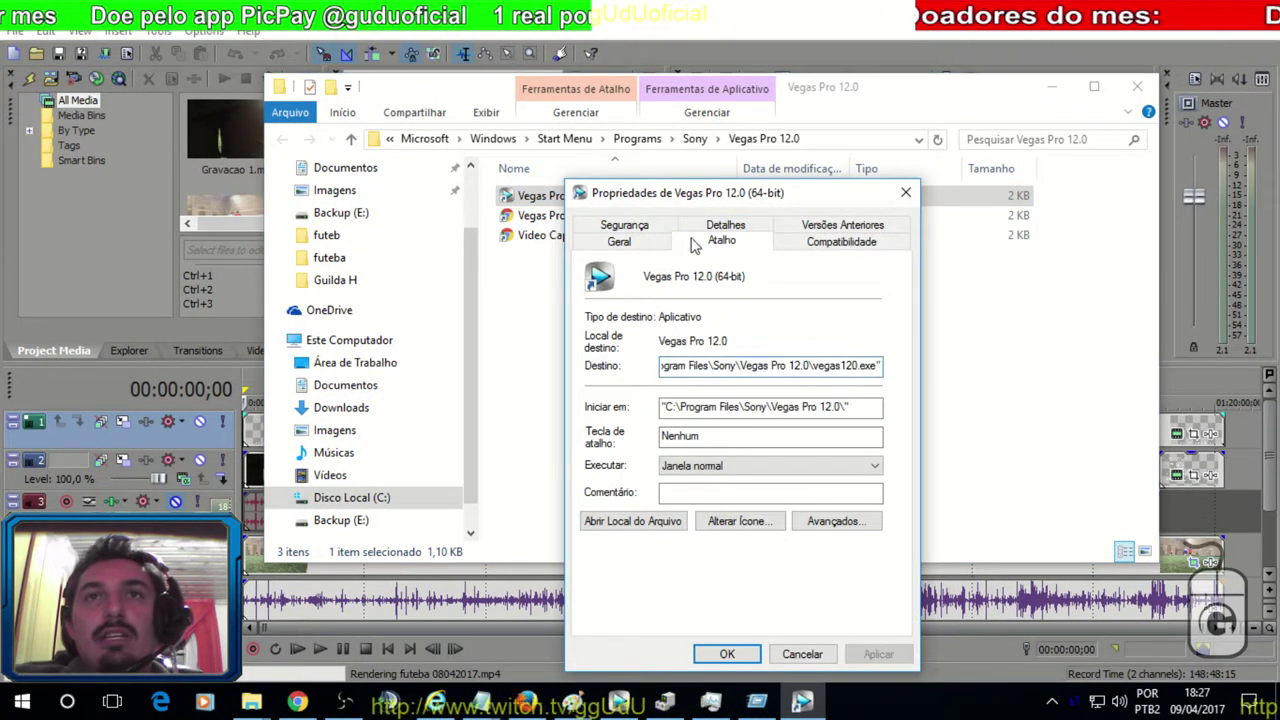
pyautogui.click(626, 228)
pyautogui.click(618, 230)
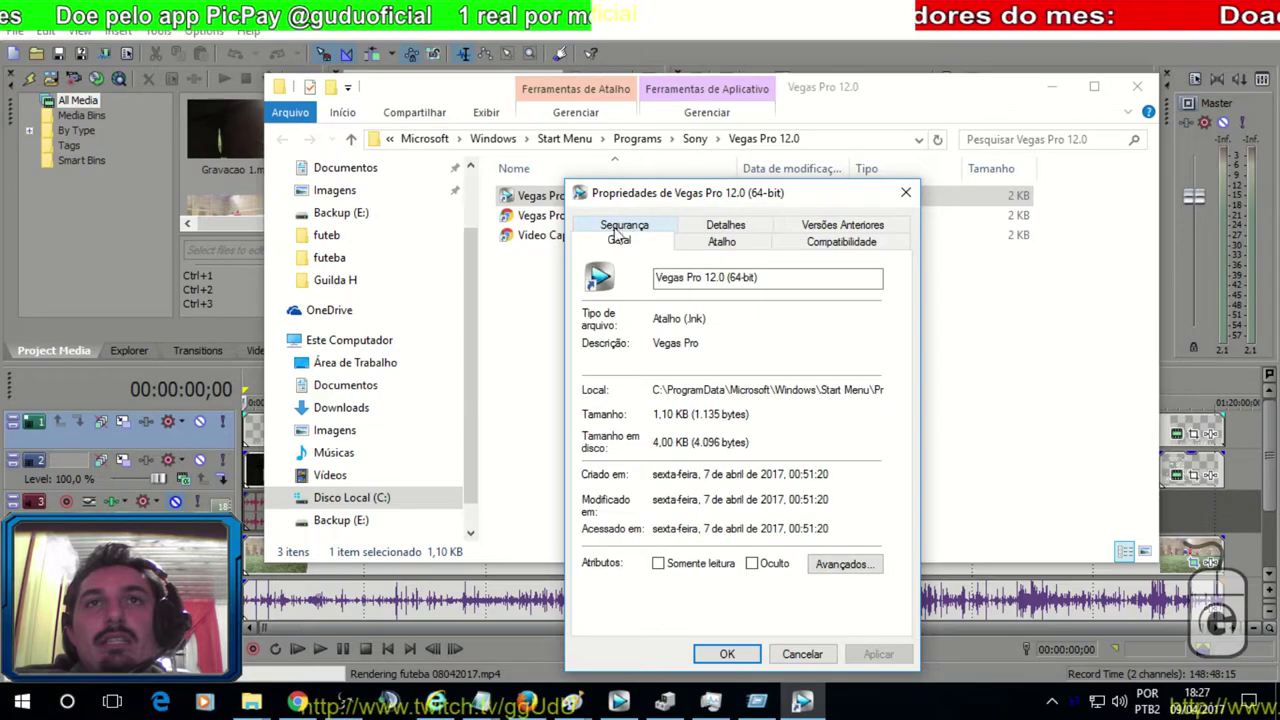
pyautogui.click(718, 242)
pyautogui.click(788, 245)
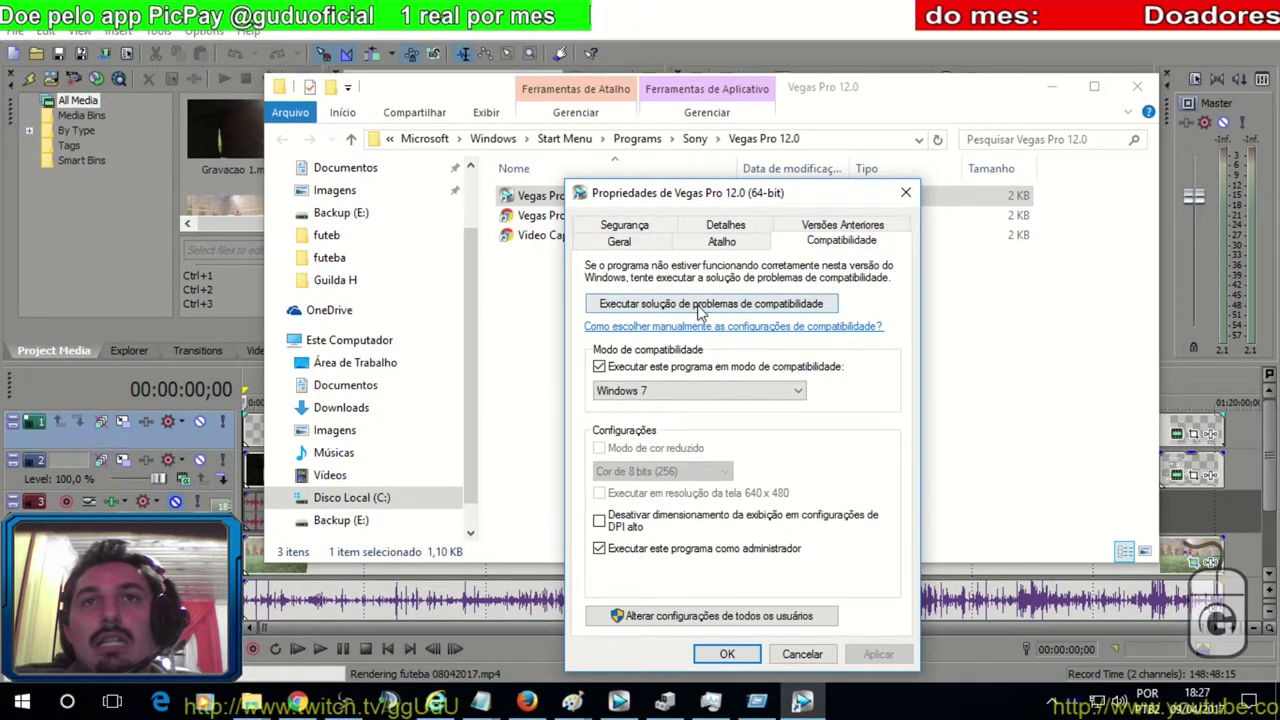
# Choose Windows 7 as the shortcut's compatibility mode, apply and confirm the properties, and minimize the folder window.
pyautogui.click(720, 391)
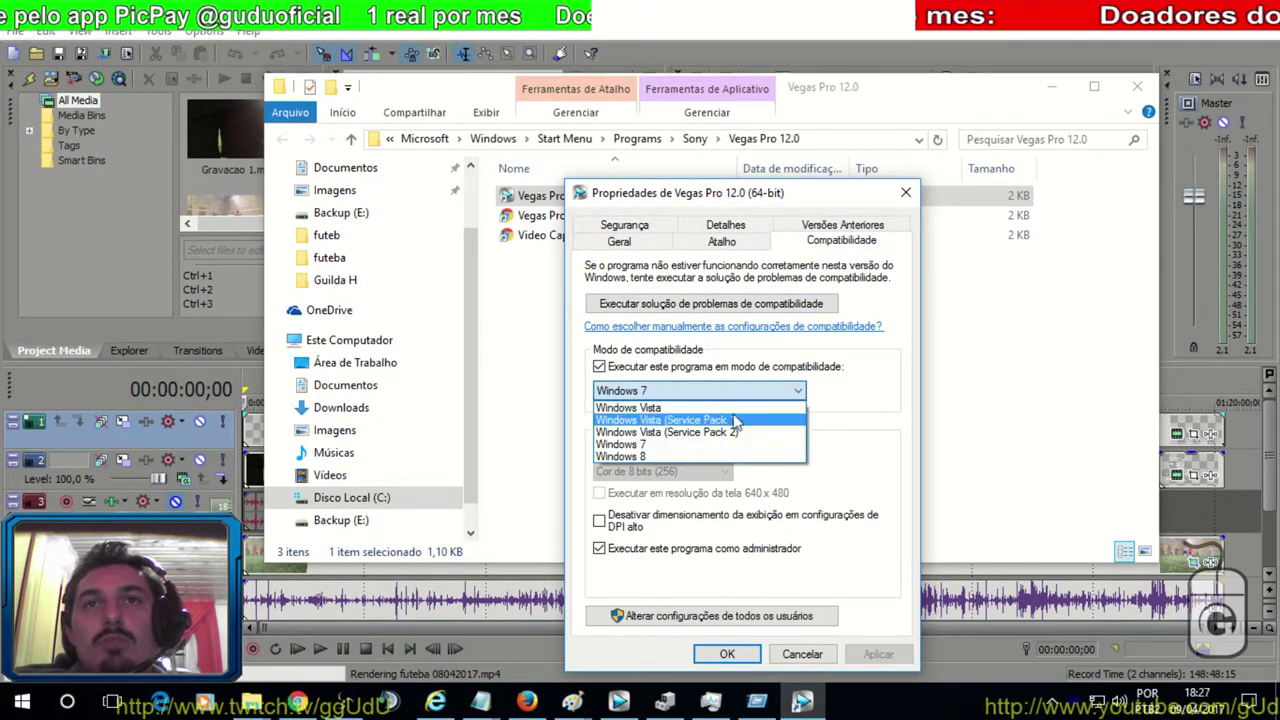
pyautogui.click(655, 444)
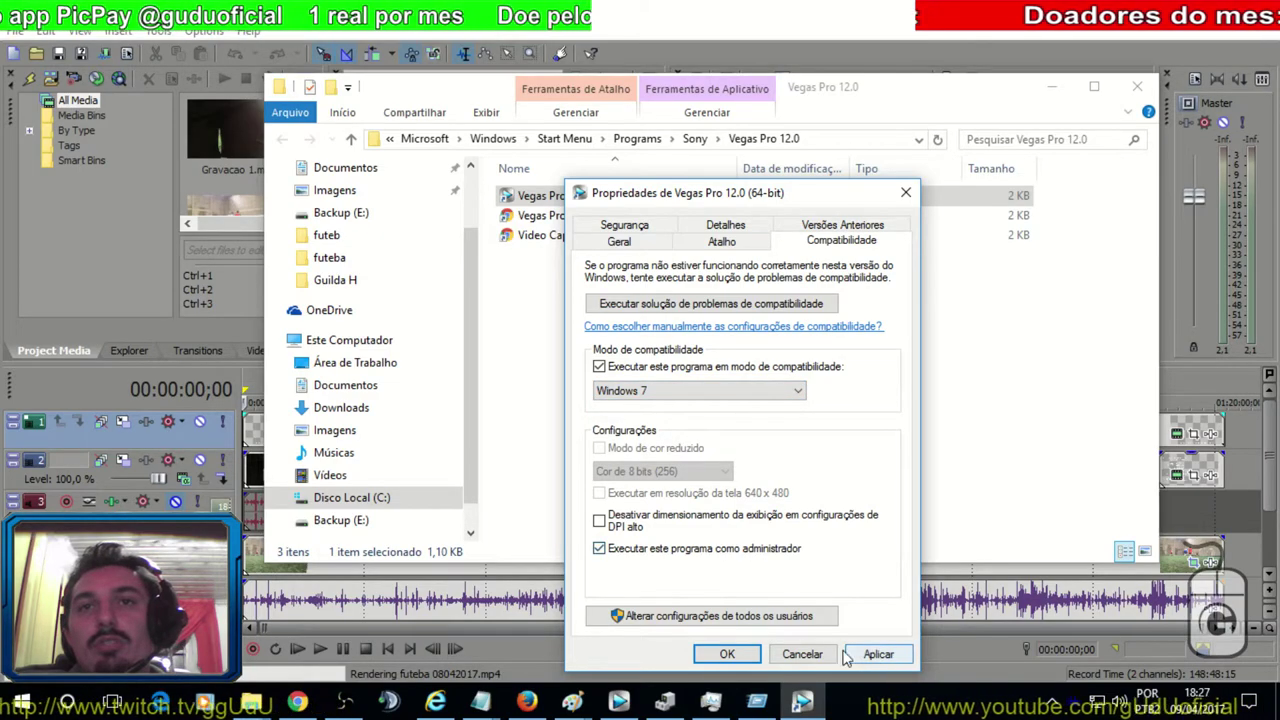
pyautogui.click(876, 655)
pyautogui.click(728, 654)
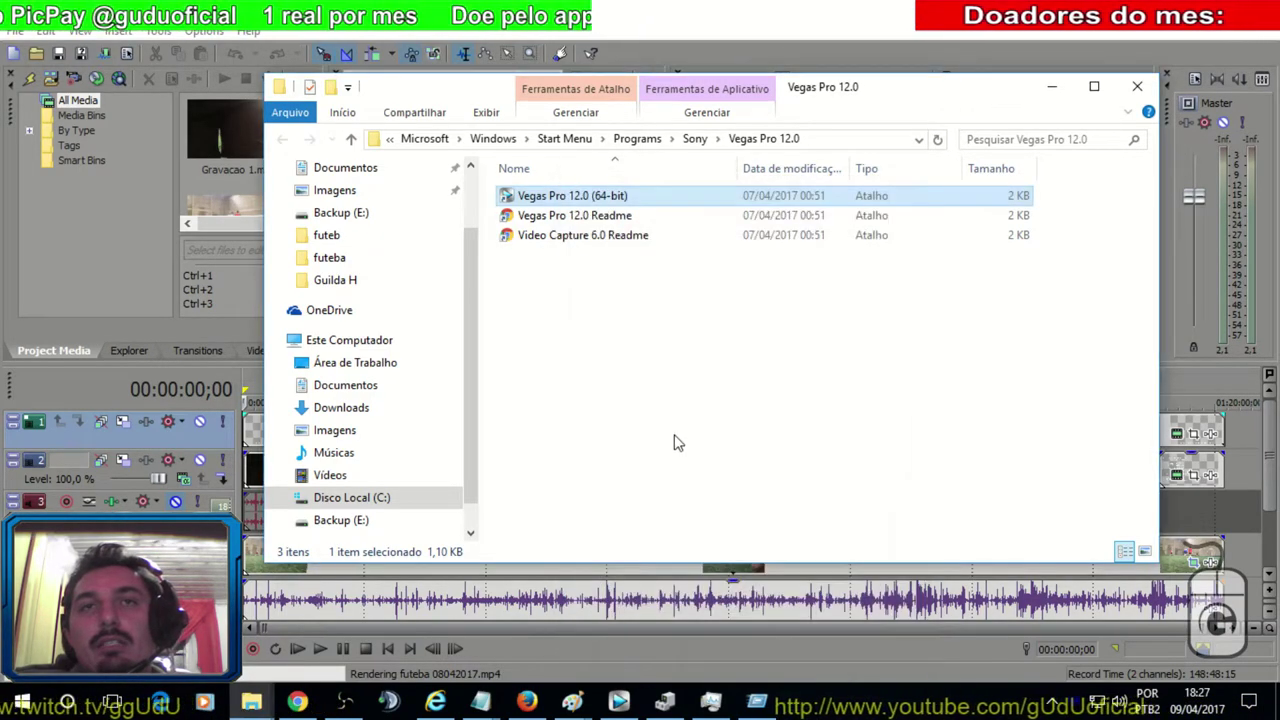
pyautogui.click(1052, 88)
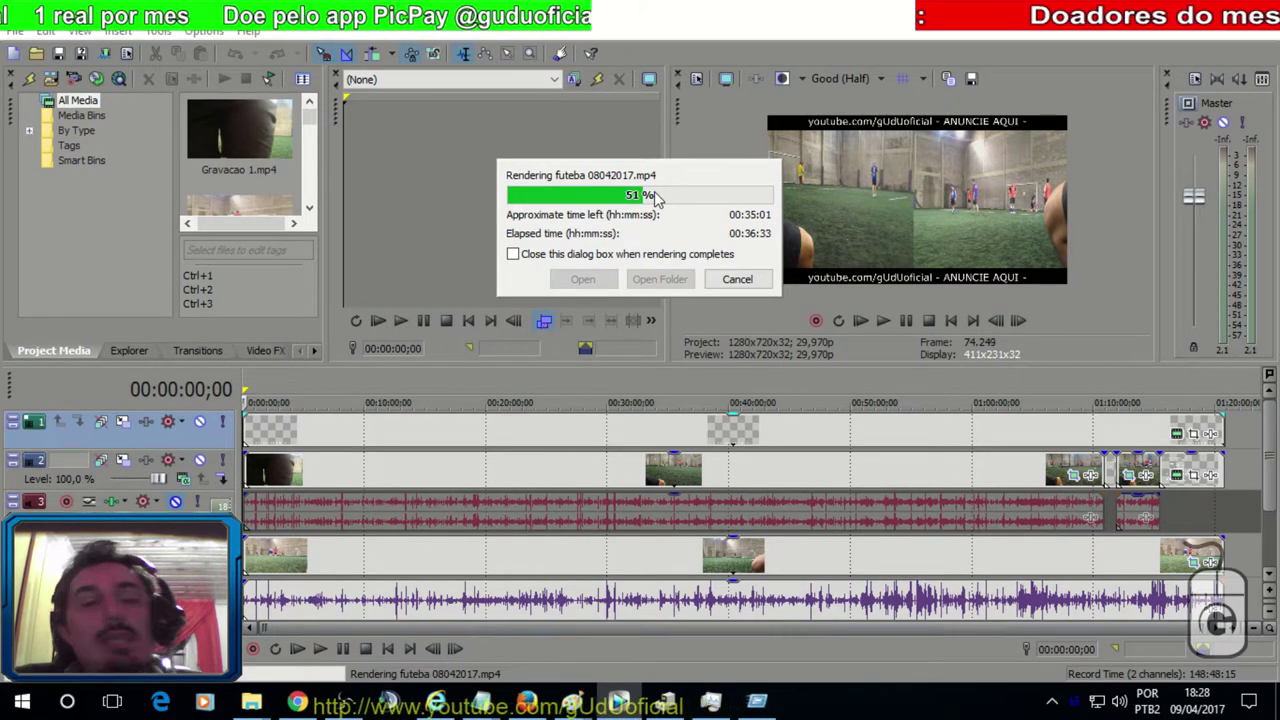
# Bring up Task Manager and select the Vegas Pro process to check its CPU and memory usage.
pyautogui.moveTo(1077, 712)
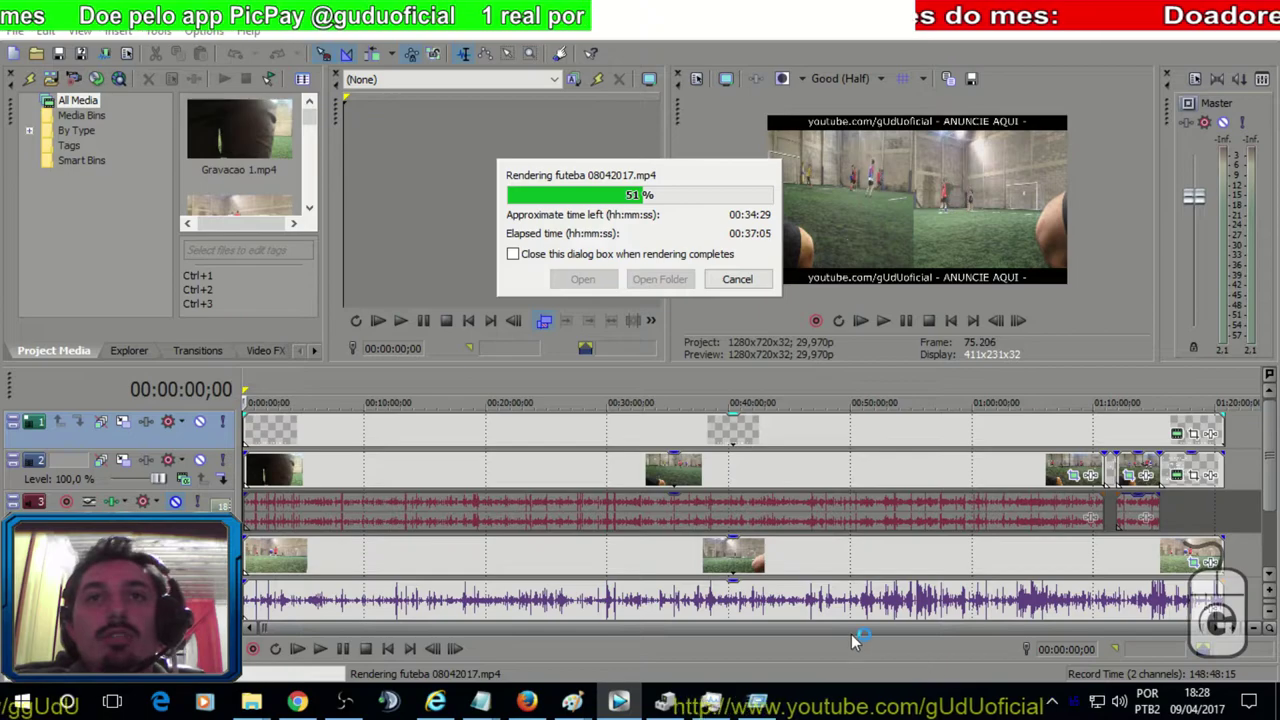
pyautogui.moveTo(612, 707)
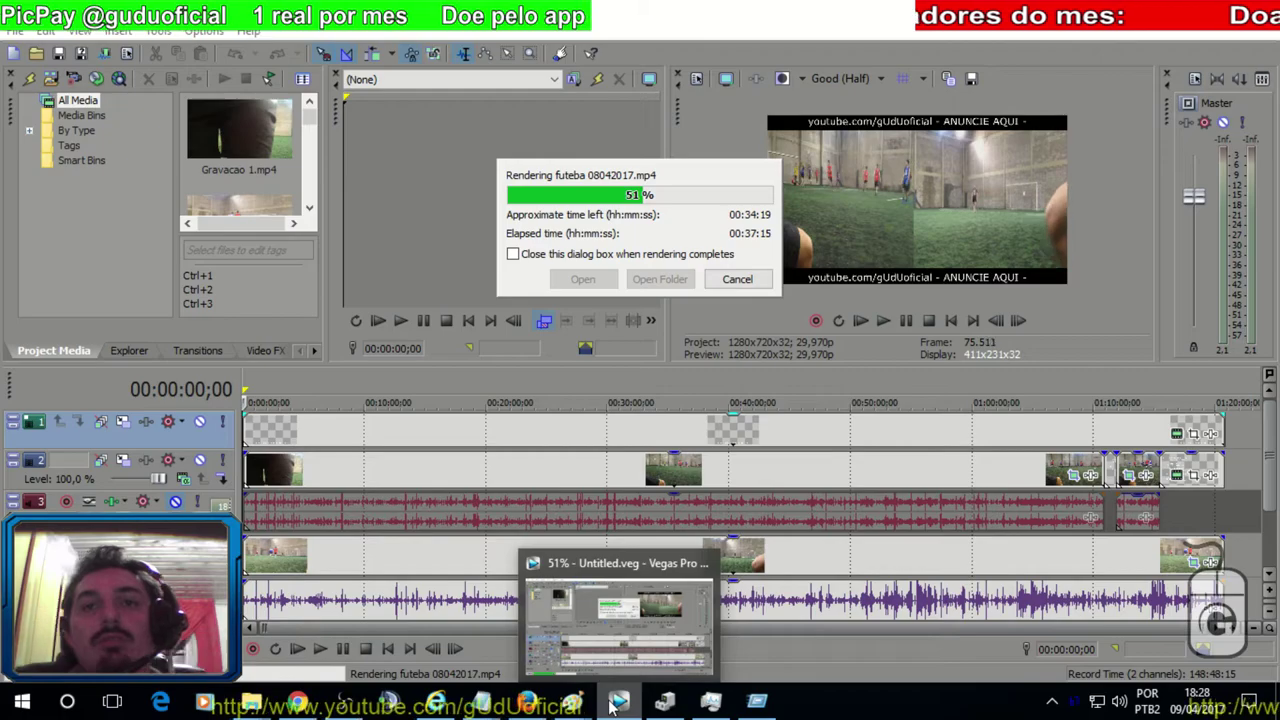
pyautogui.click(710, 702)
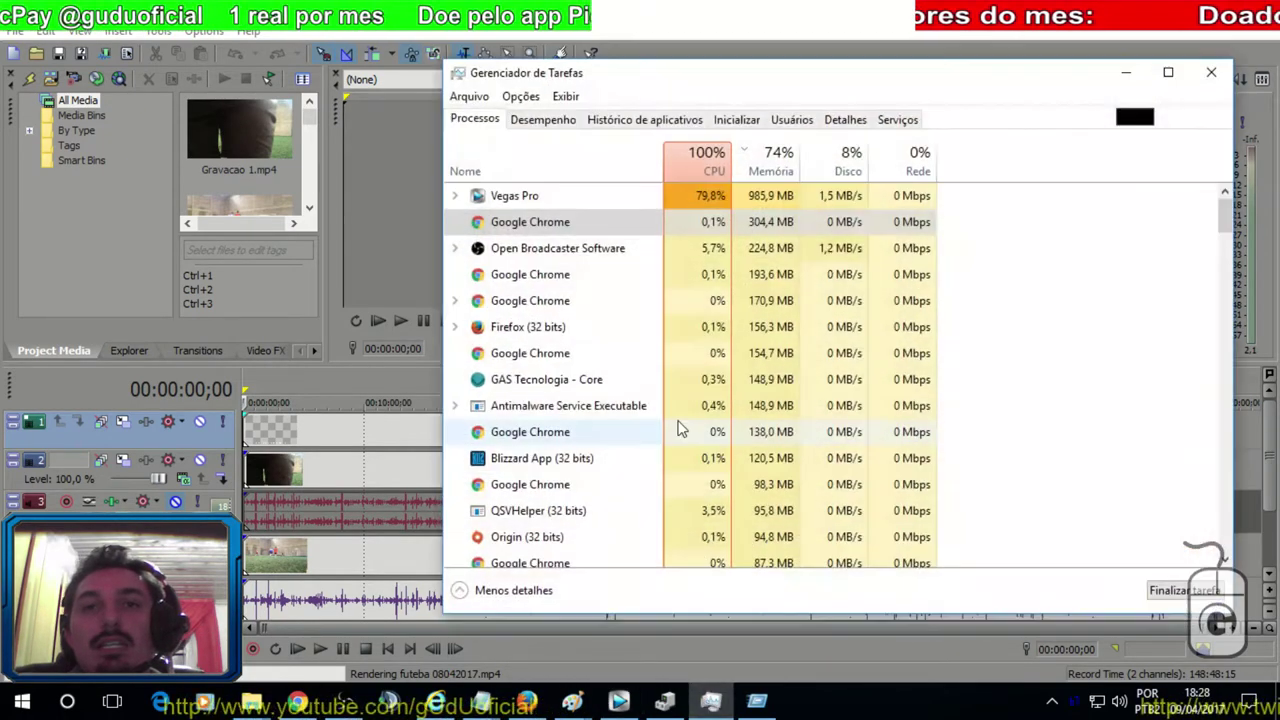
pyautogui.click(632, 200)
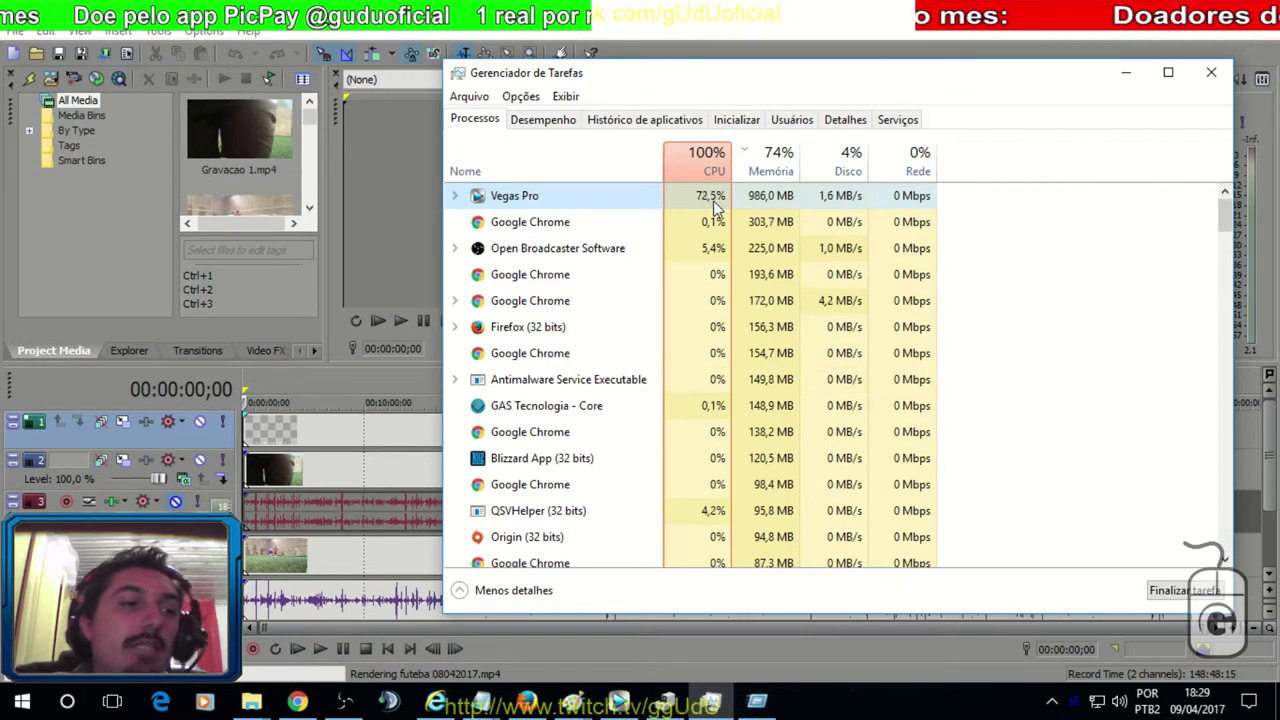
# Switch to Chrome and show the "Sony Vegas Unmanaged Exception (0xc0000005) SOLVED" video full screen, paused at the vorbis.acm instructions.
pyautogui.moveTo(300, 706)
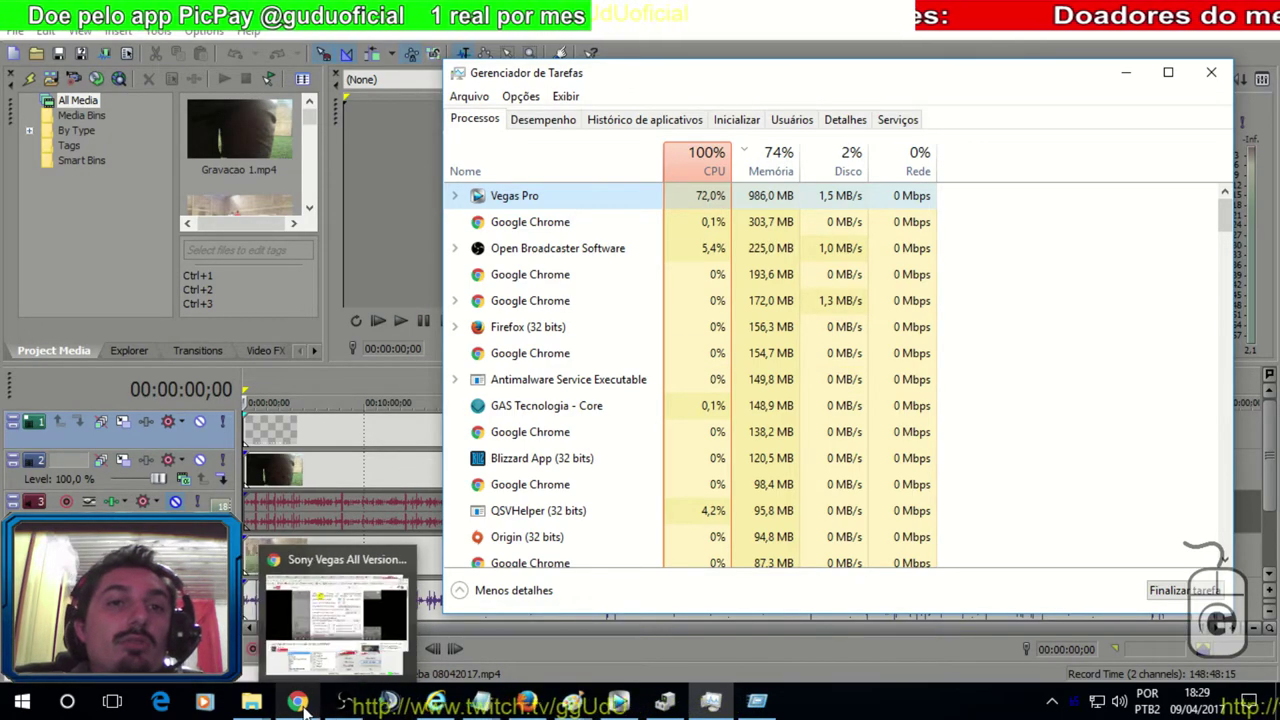
pyautogui.click(303, 706)
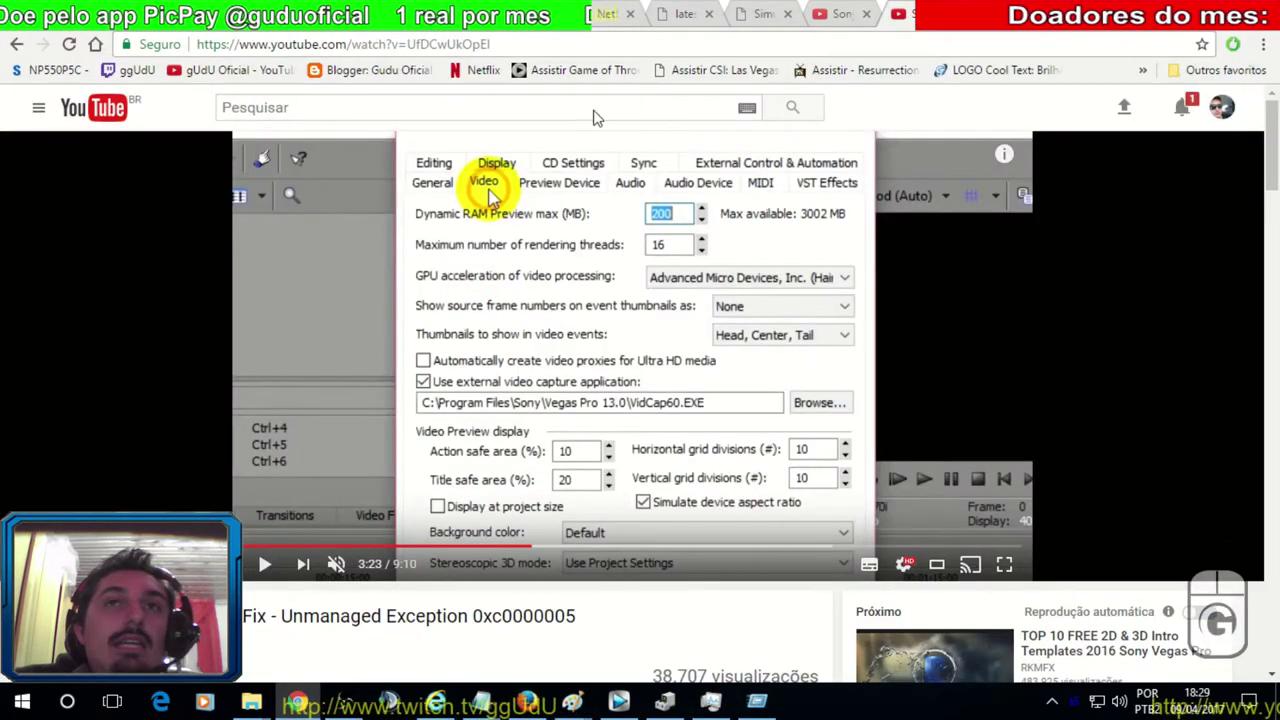
pyautogui.click(836, 12)
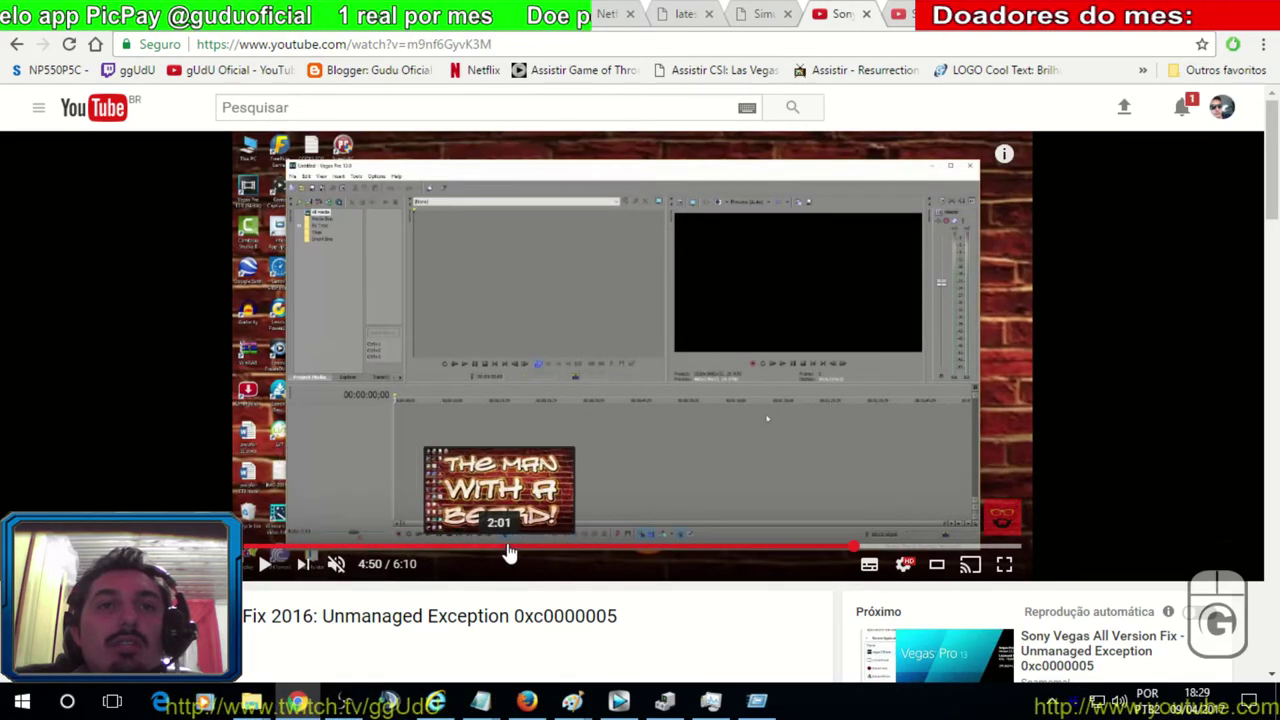
pyautogui.scroll(-2, 1100, 460)
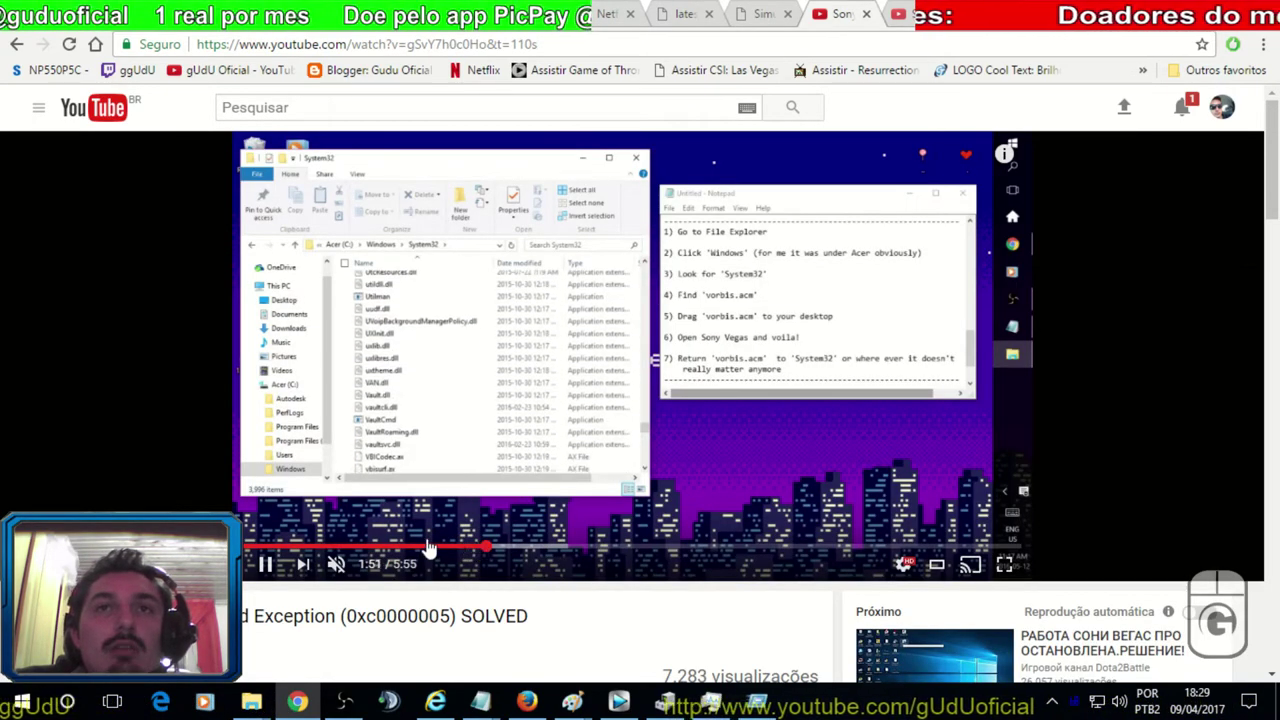
pyautogui.click(757, 432)
pyautogui.click(1005, 560)
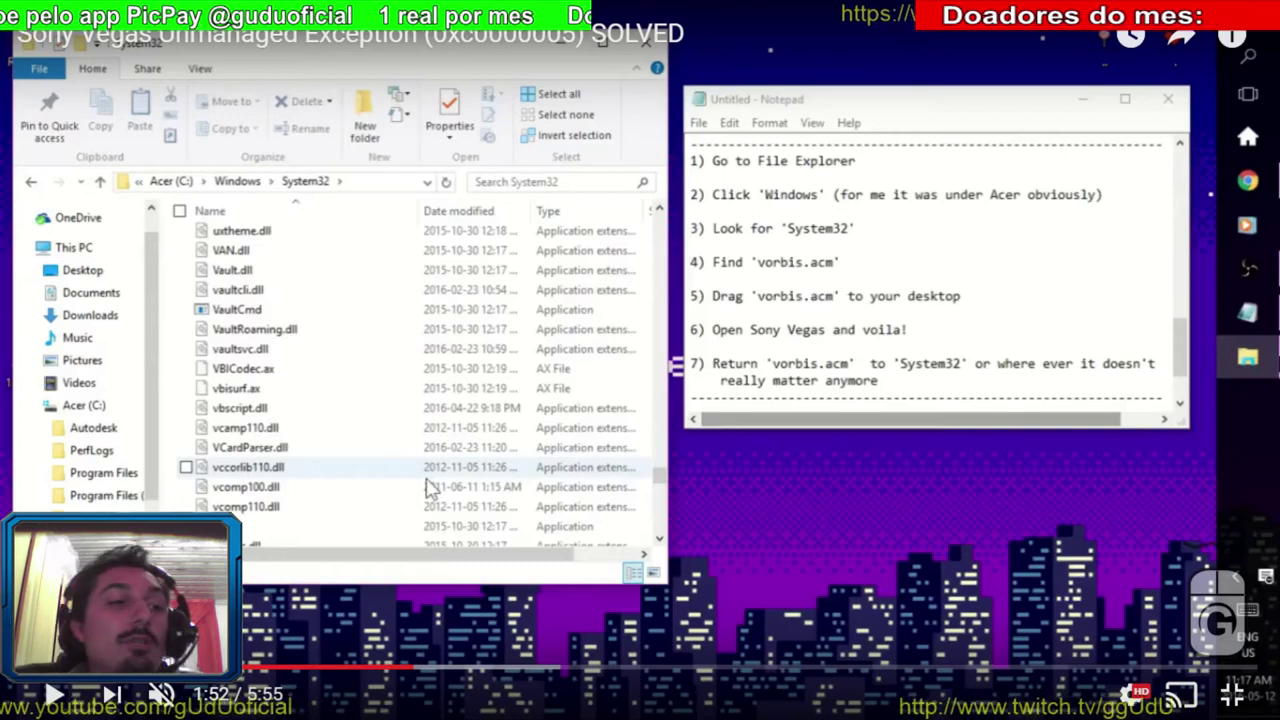
# Skip the video to 5:40 and back to 4:14 to view the forum answer, exit full screen and return to the Vegas Pro render.
pyautogui.click(1208, 668)
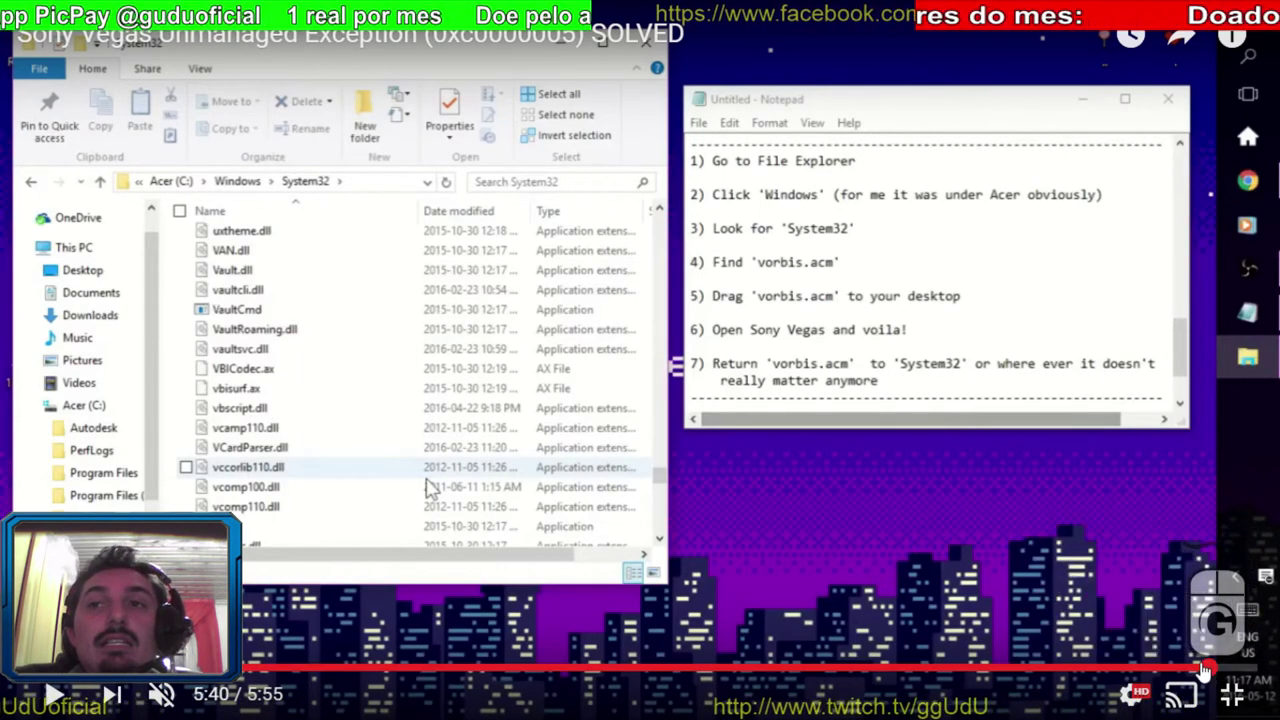
pyautogui.click(908, 668)
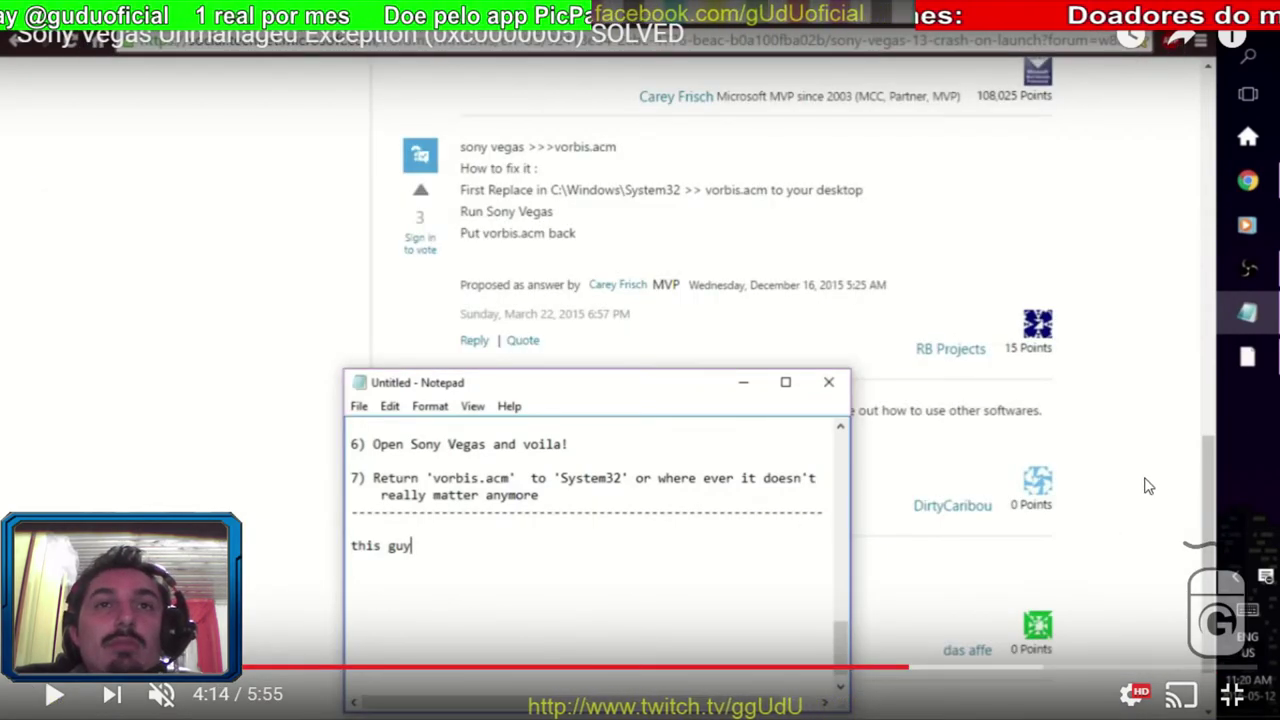
pyautogui.click(1232, 693)
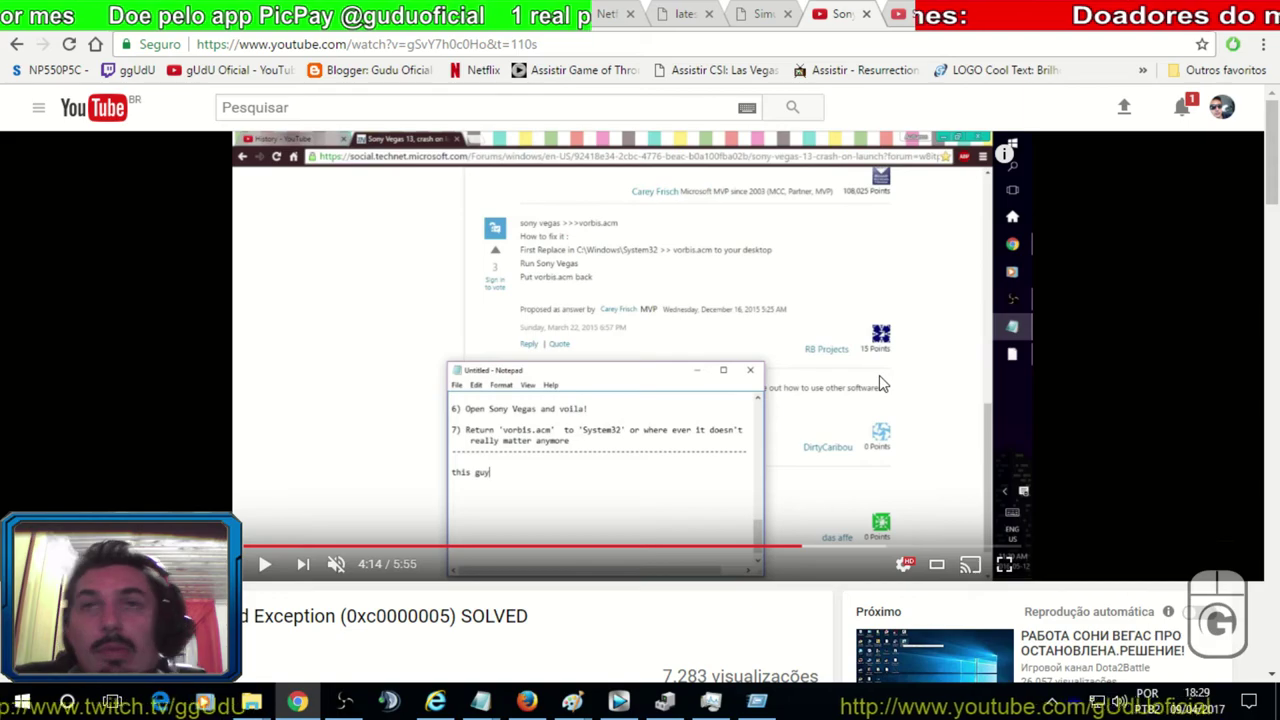
pyautogui.click(610, 704)
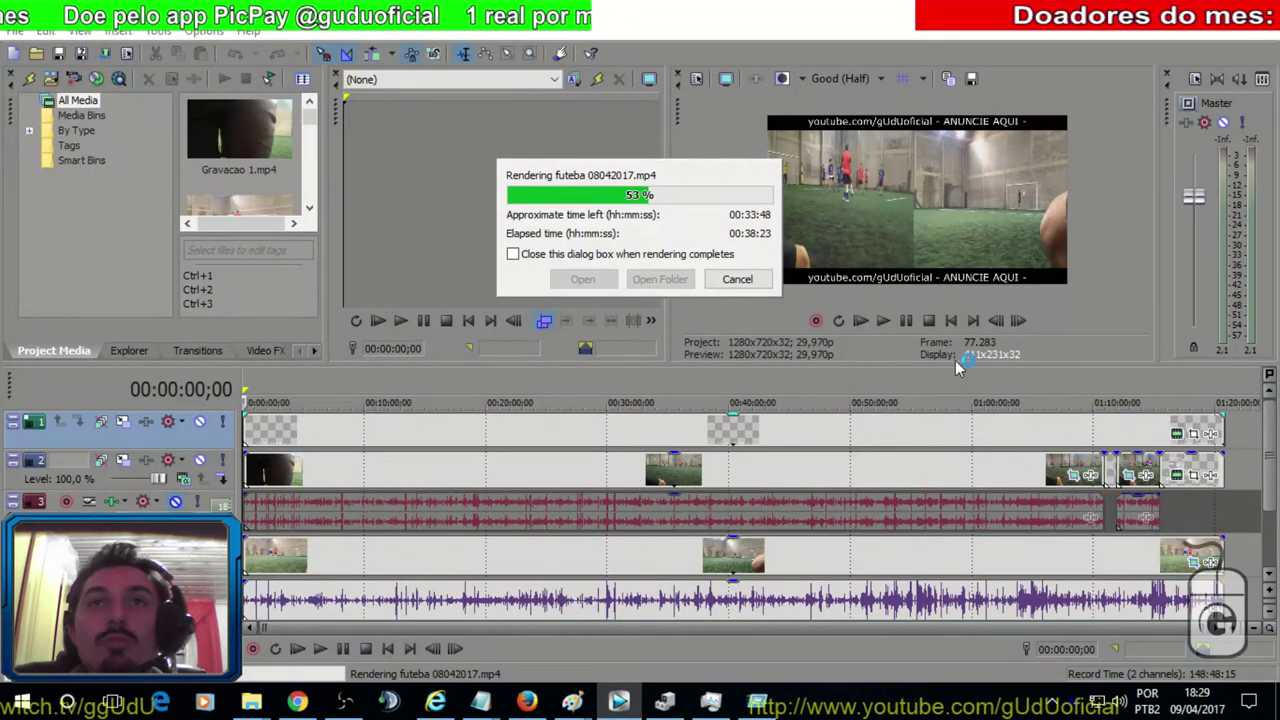